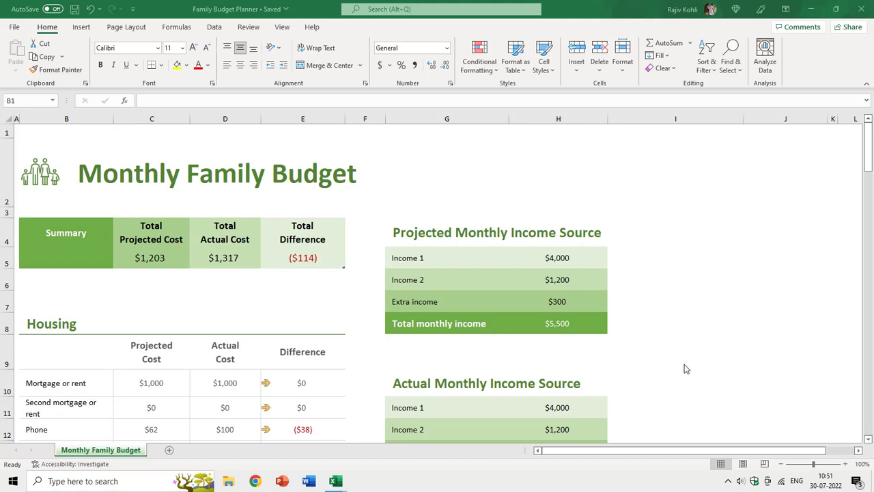
Switch to the Invoice workbook and examine its line items, total in D25 and the empty amount-in-words cell B24
mouse_move(334, 485)
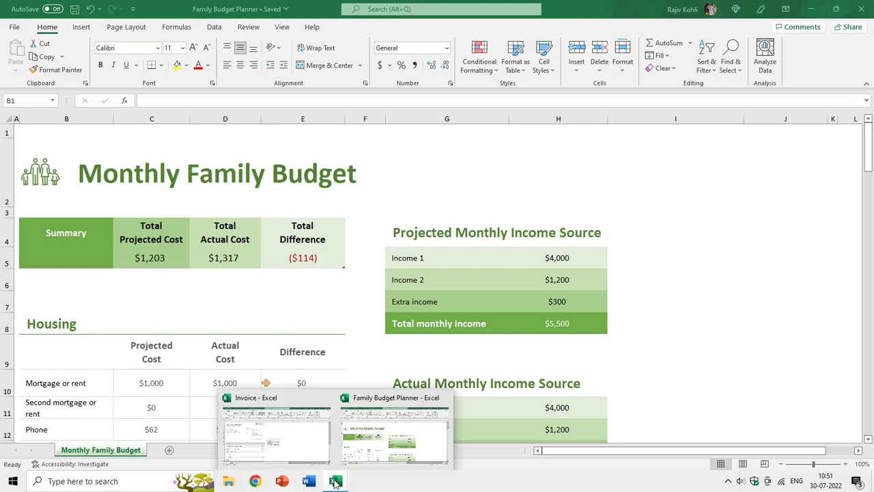
click(285, 432)
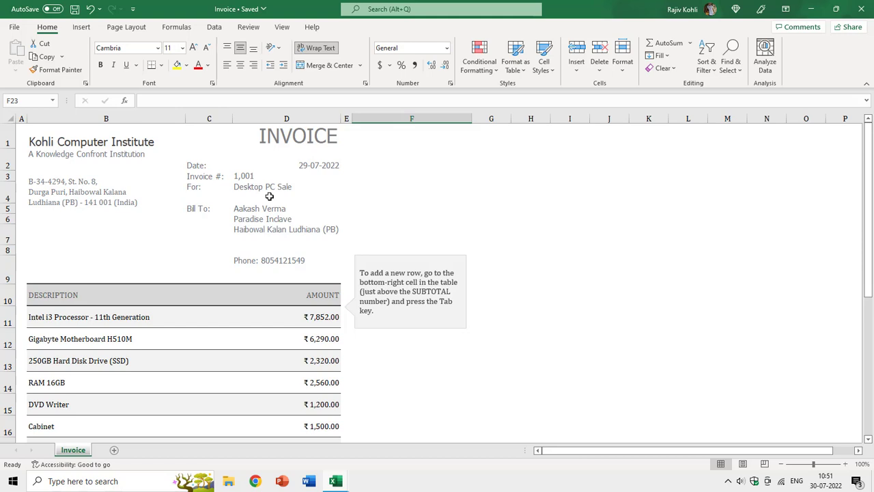
scroll(269, 196, down, 3)
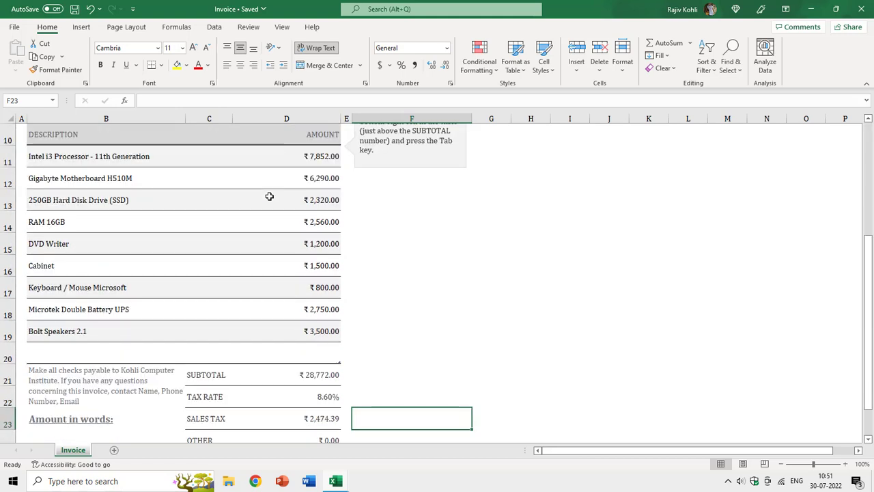
scroll(269, 196, up, 2)
scroll(276, 190, down, 2)
scroll(280, 187, down, 3)
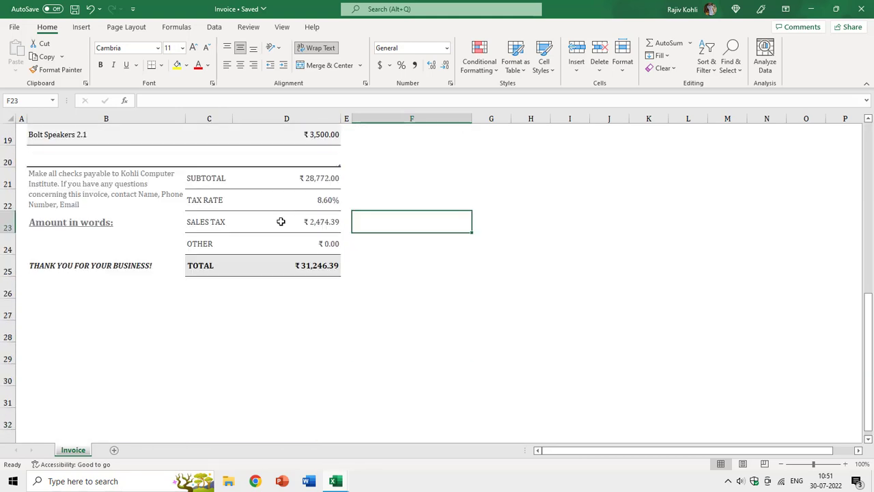
click(309, 265)
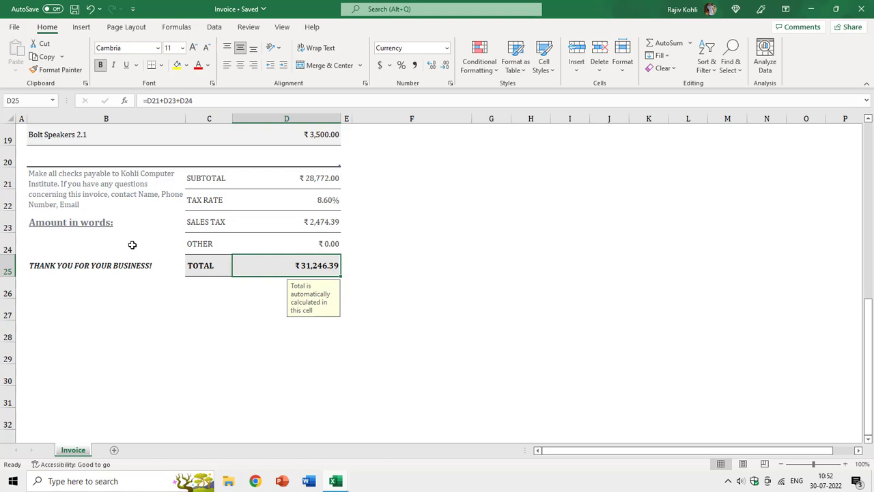
click(80, 236)
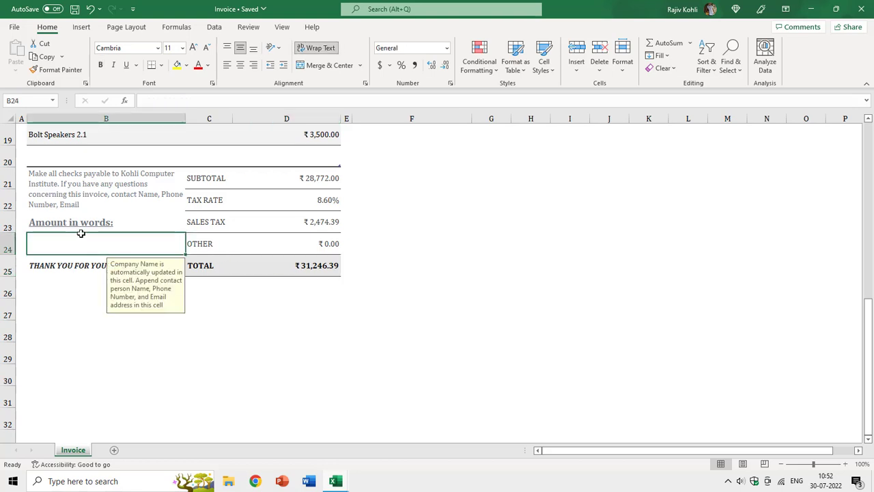
Switch to Chrome, maximize it and read the Microsoft Support article on converting numbers into words up to the code section
key(alt+Tab)
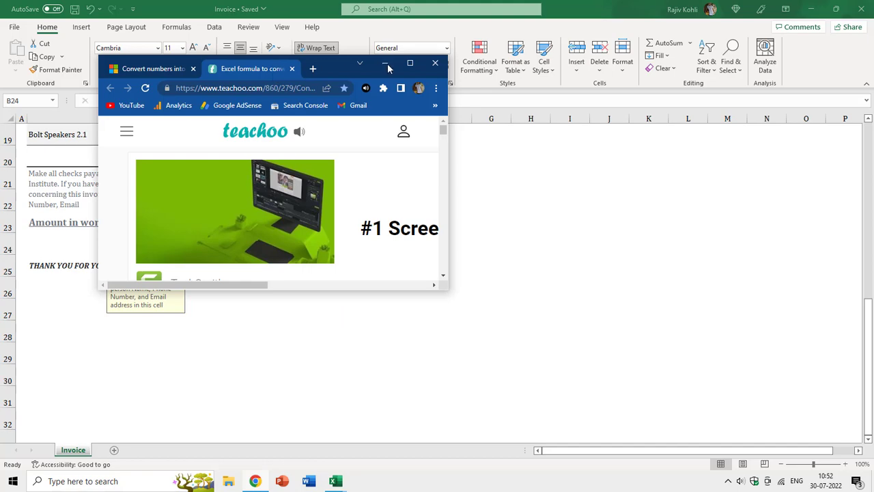
click(412, 64)
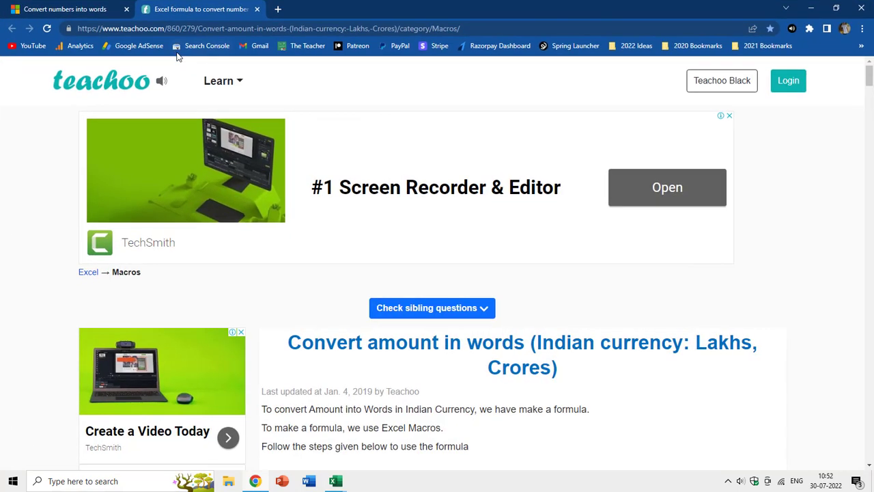
click(71, 7)
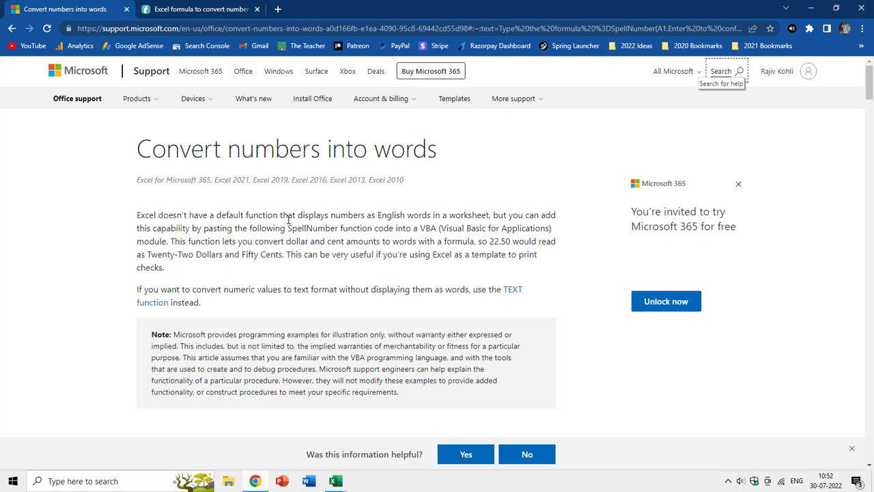
scroll(288, 220, down, 1)
scroll(288, 222, down, 3)
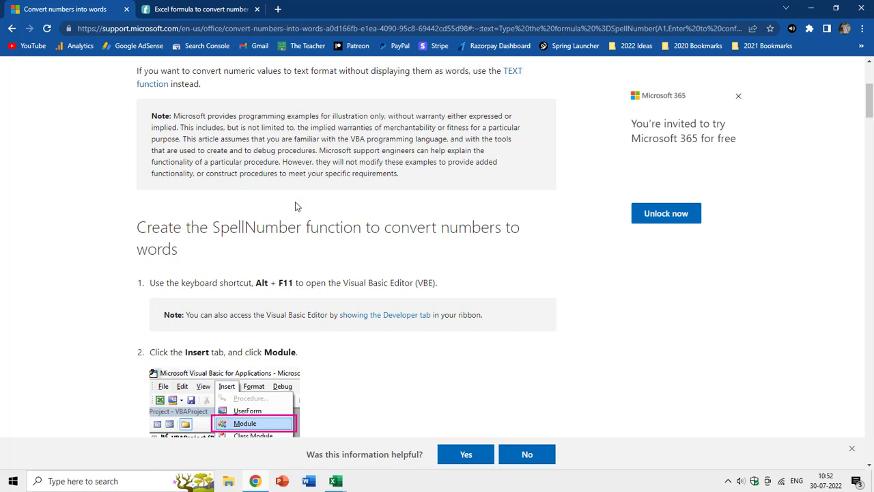
scroll(297, 208, down, 2)
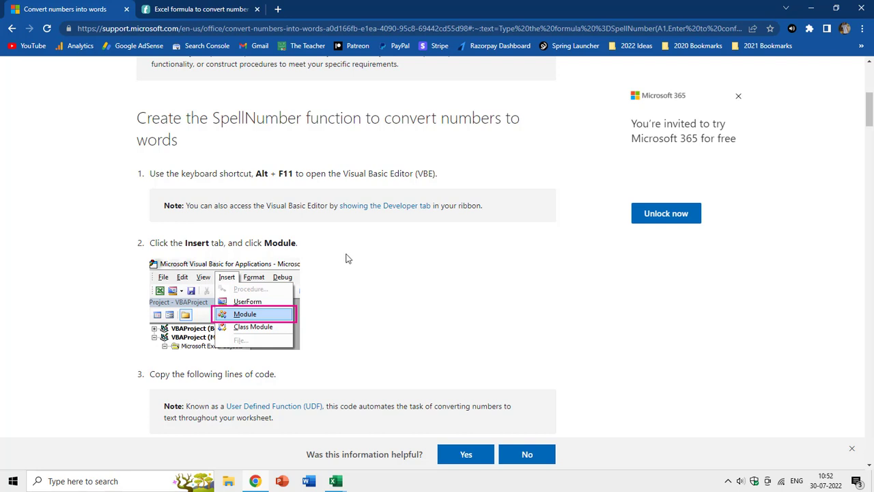
scroll(348, 253, down, 3)
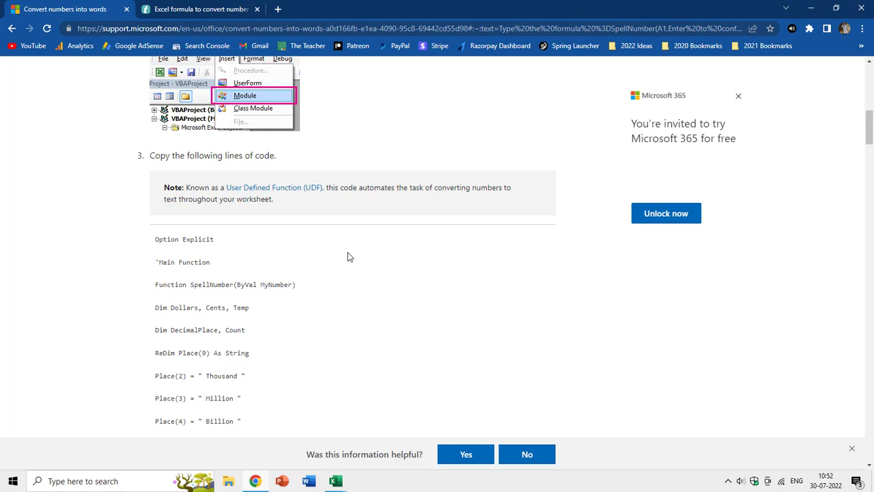
Copy the full SpellNumber function code from the article, from Option Explicit to the last End Function
scroll(347, 253, down, 1)
scroll(286, 211, up, 1)
scroll(157, 249, down, 2)
triple_click(157, 91)
drag(194, 151, 314, 334)
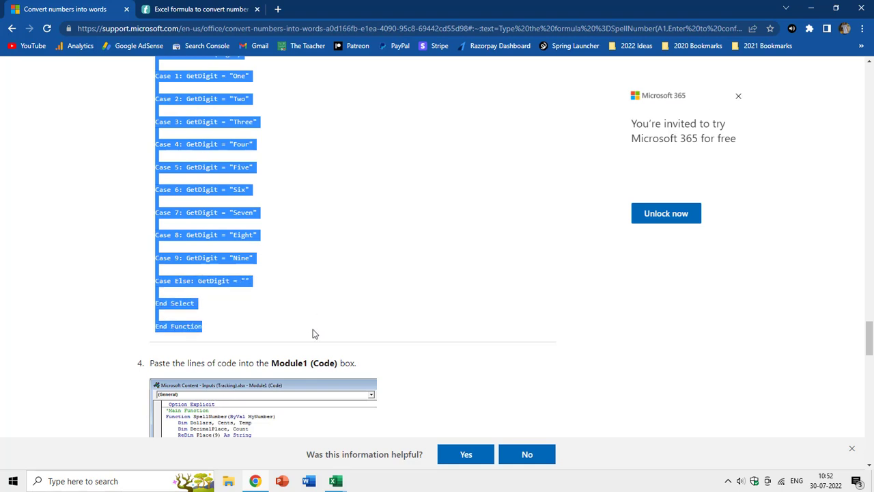
right_click(246, 235)
click(287, 243)
Minimize the open windows and look over the number-to-words script files in the Number to Words in Microsoft Excel Tutorial folder
click(811, 7)
click(811, 7)
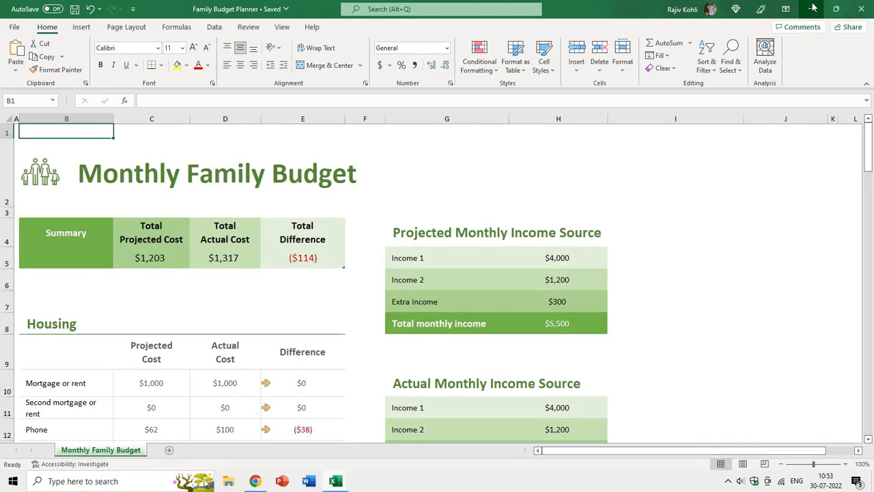
click(812, 7)
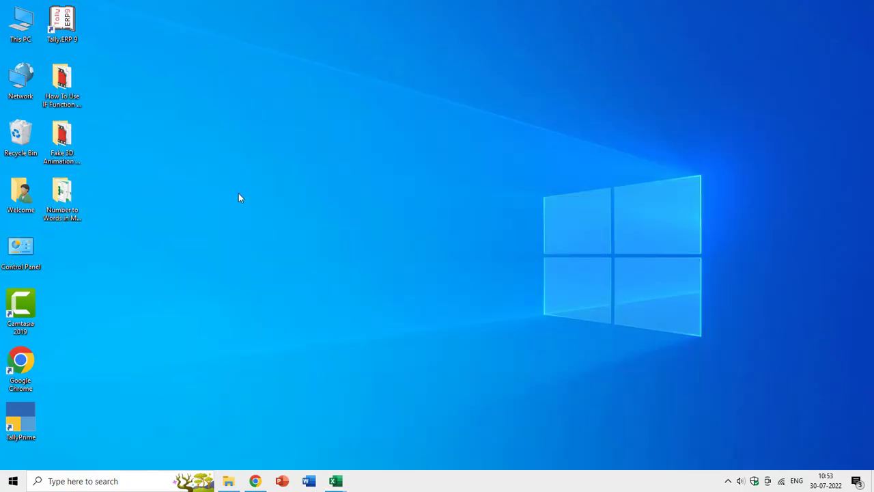
key(alt+Tab)
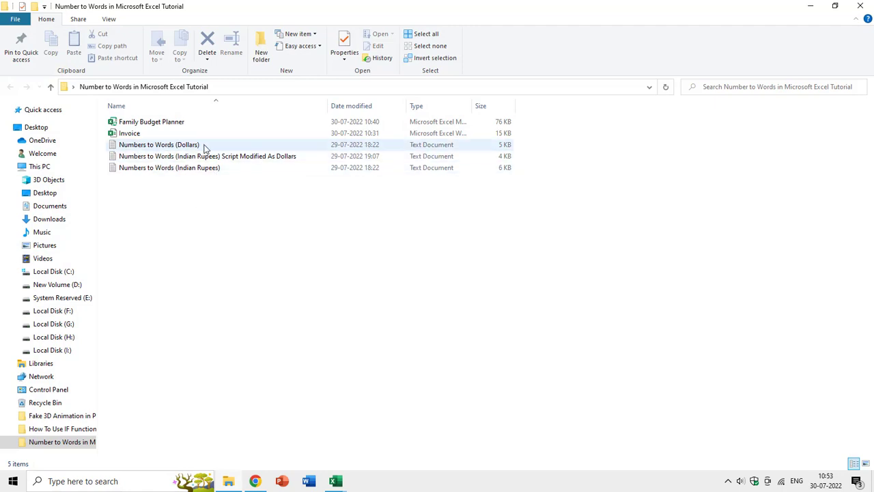
click(167, 170)
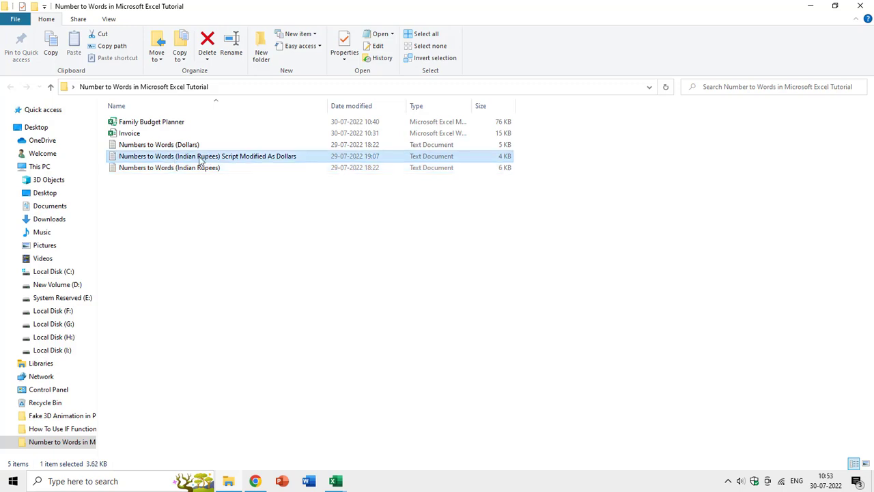
click(176, 158)
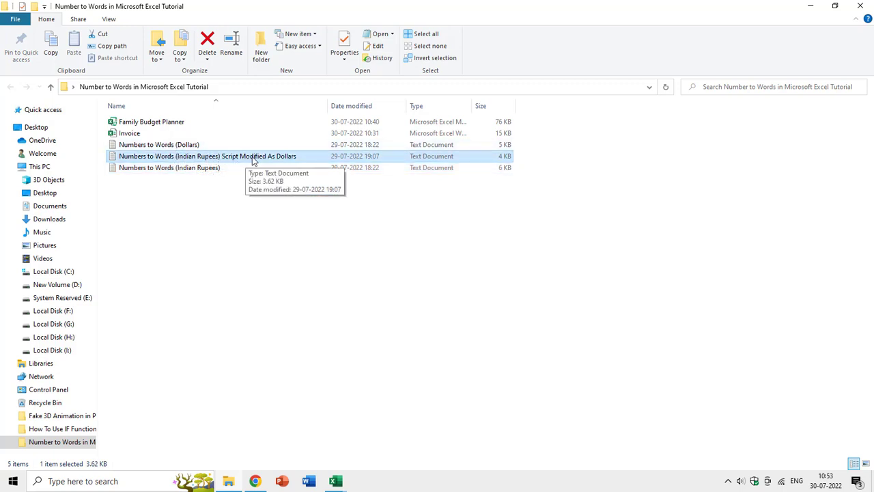
click(195, 147)
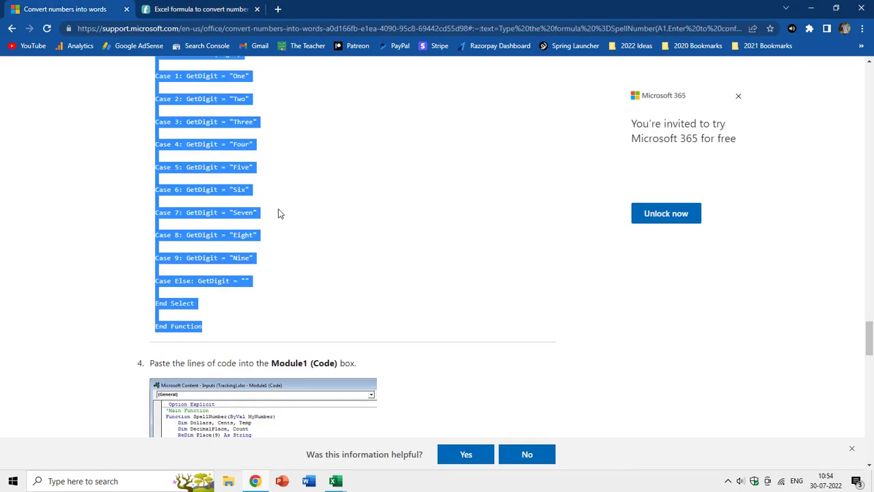
Review the Dollars and Cents lines of the SpellNumber code in the Microsoft Support article and clear the text selection
scroll(253, 308, up, 10)
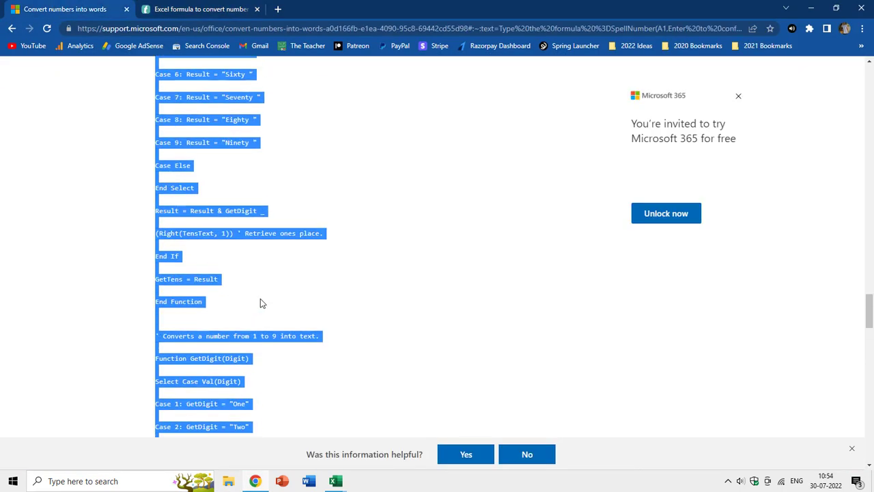
scroll(263, 295, up, 10)
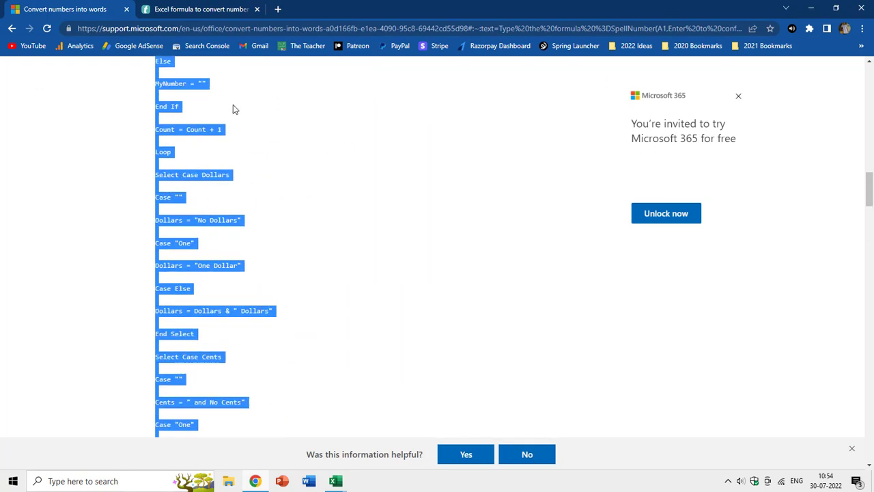
click(233, 105)
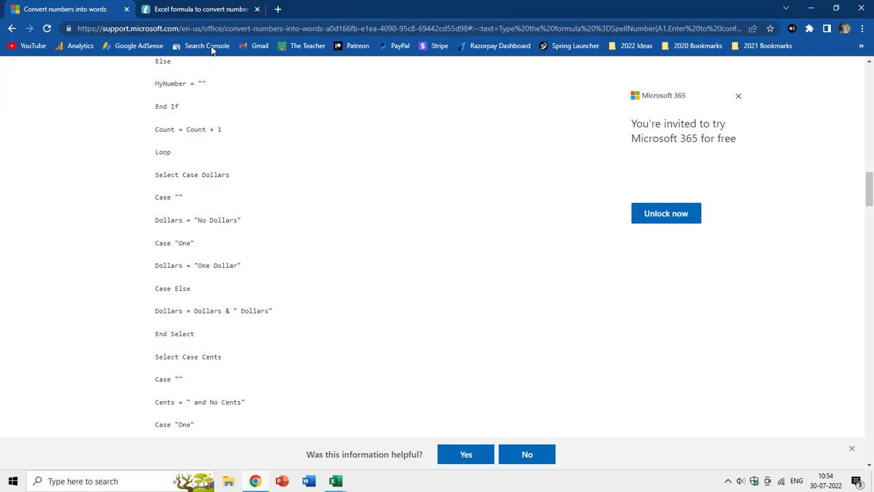
In the Teachoo article on converting amounts to words in Indian currency, open the linked macro code from step 4
click(207, 9)
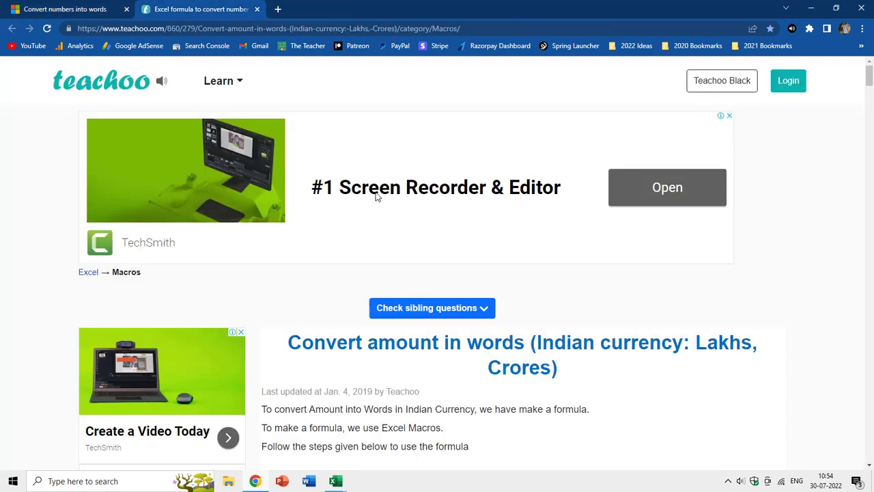
scroll(404, 221, down, 5)
scroll(403, 220, down, 10)
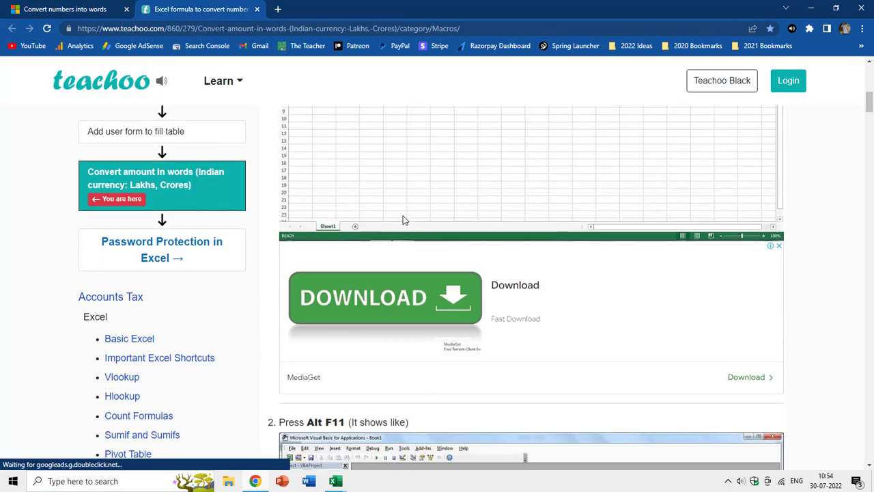
scroll(403, 220, down, 10)
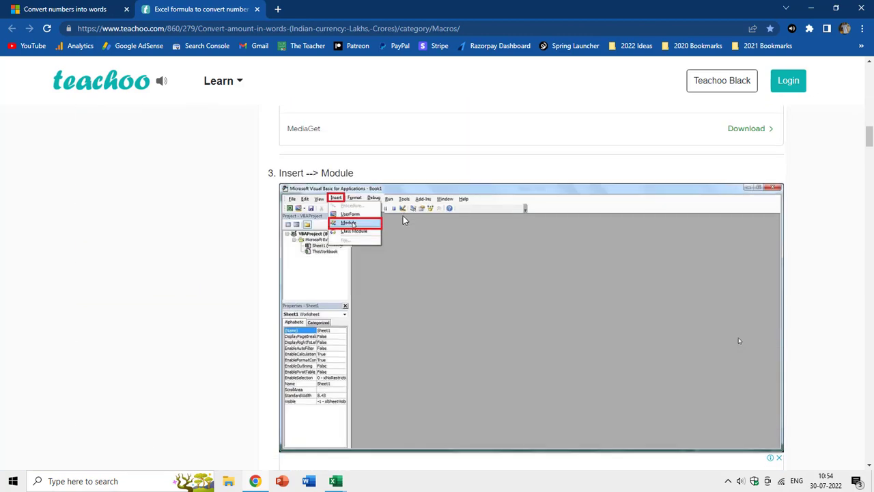
scroll(403, 220, down, 1)
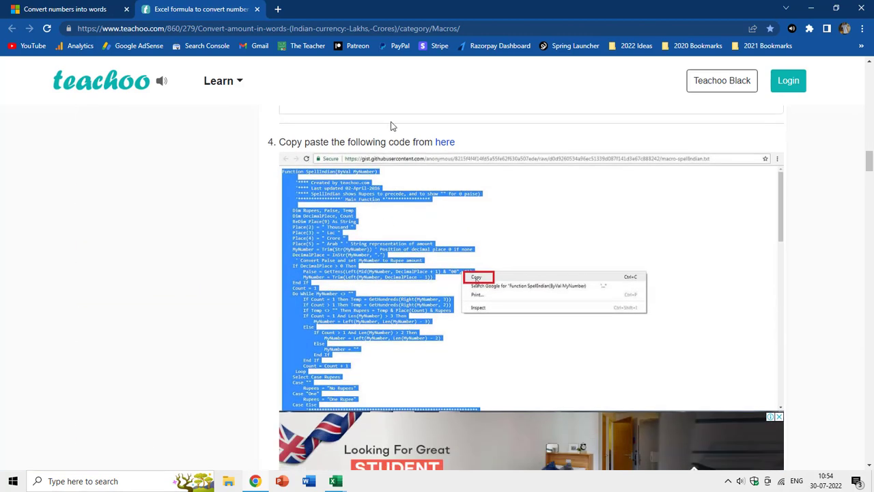
click(442, 143)
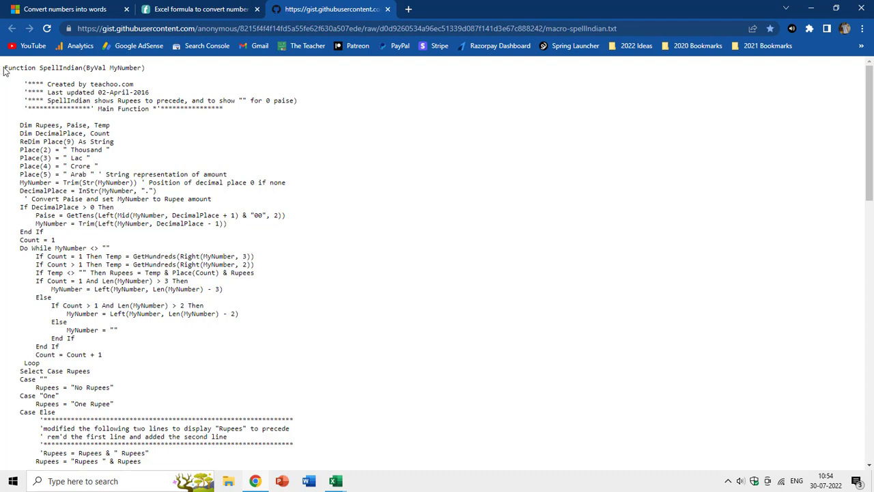
Copy the entire SpellIndian macro code from the GitHub text page
drag(4, 67, 232, 481)
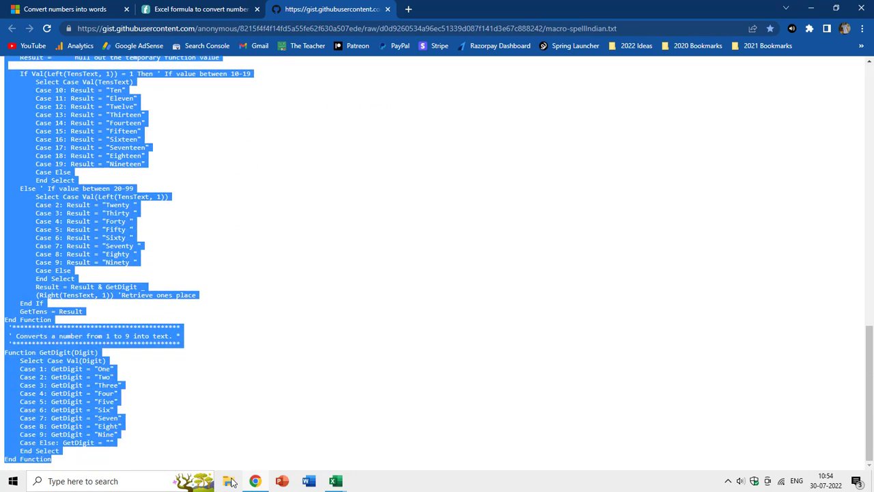
right_click(46, 169)
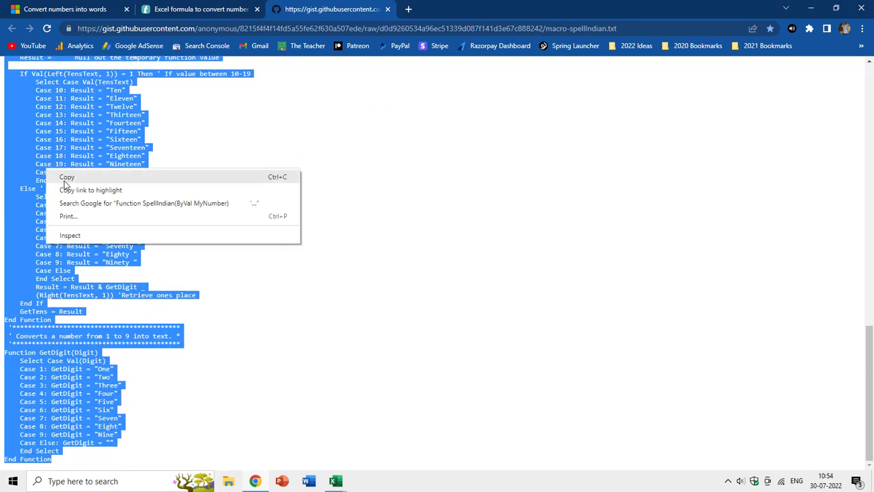
click(66, 177)
In the Invoice workbook, select cell B24 below Amount in words and insert a new module in a maximized Visual Basic editor
click(335, 482)
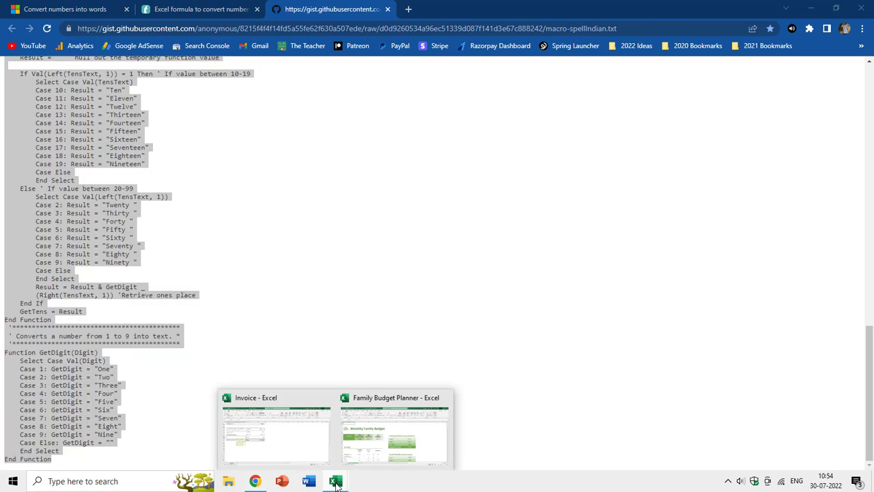
click(250, 430)
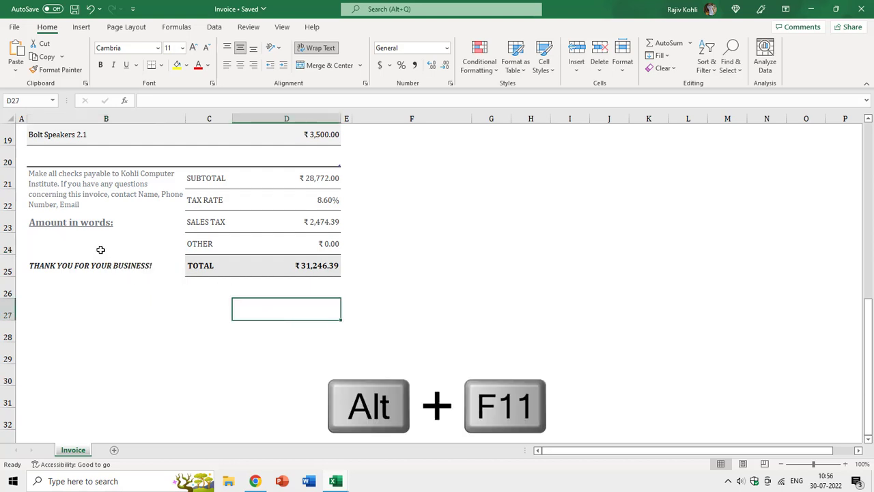
click(100, 247)
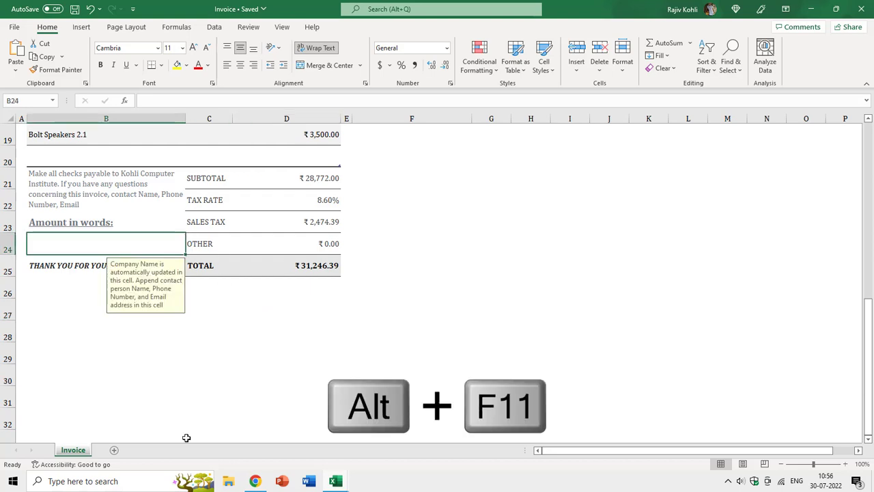
key(alt)
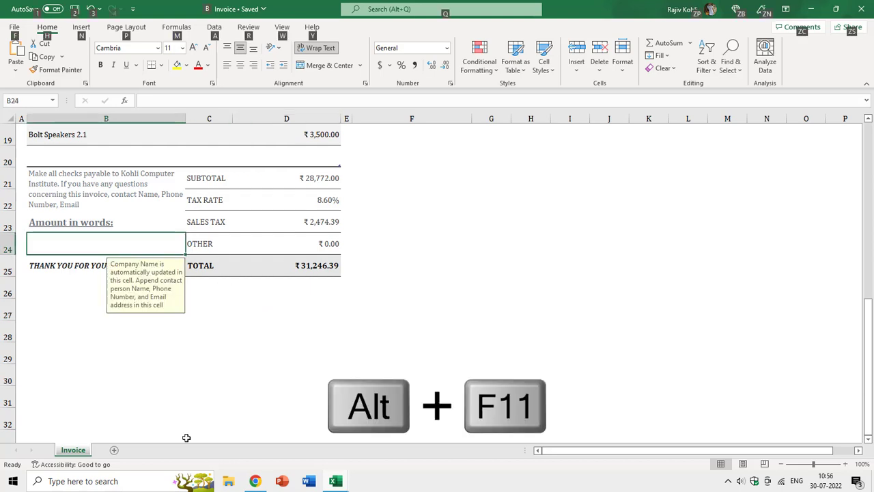
key(alt+F11)
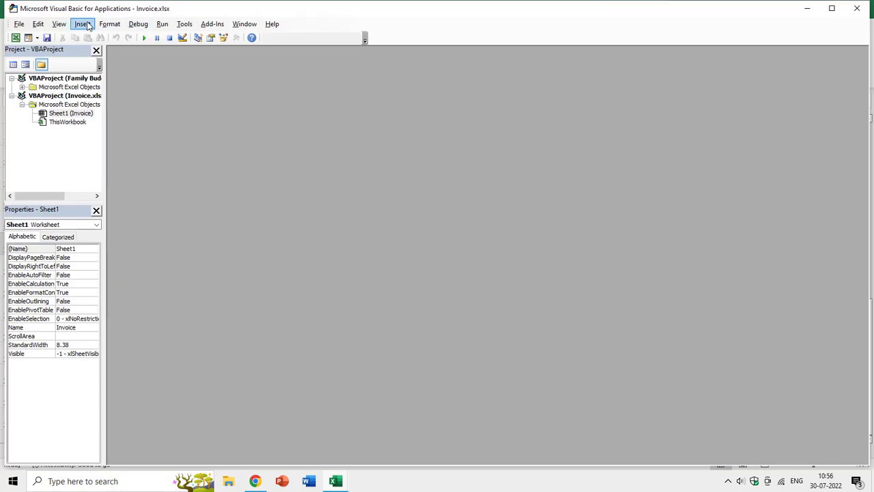
click(87, 26)
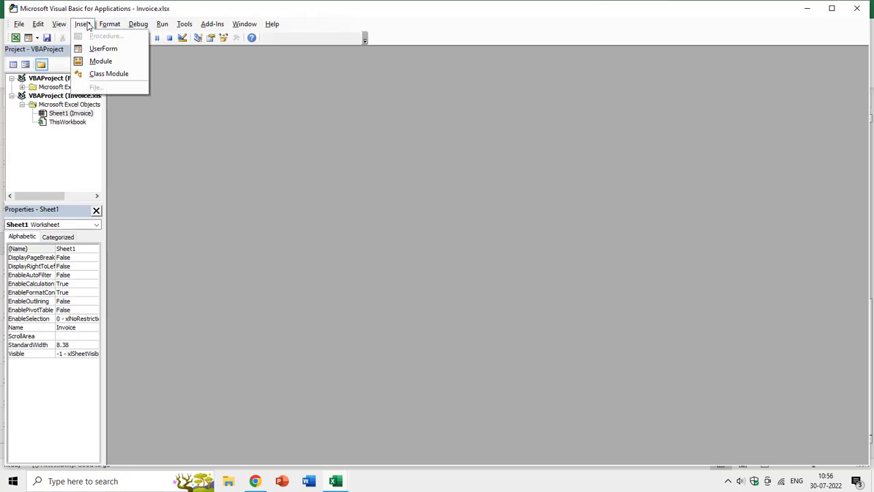
click(100, 63)
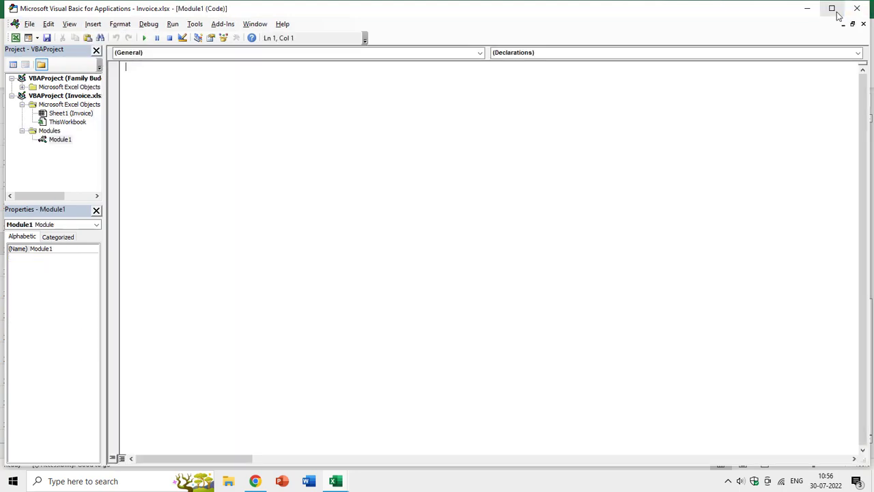
click(833, 9)
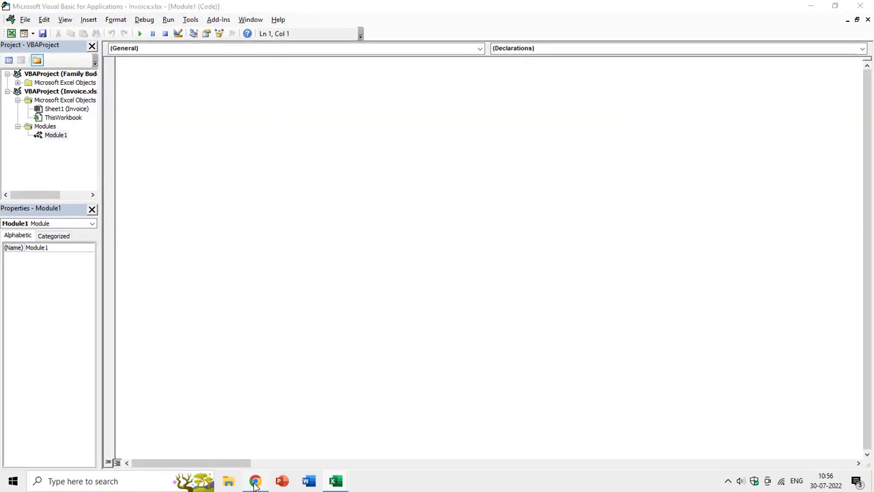
Return to the GitHub text page in the browser and copy the selected SpellIndian macro code again
click(254, 482)
right_click(69, 132)
click(88, 144)
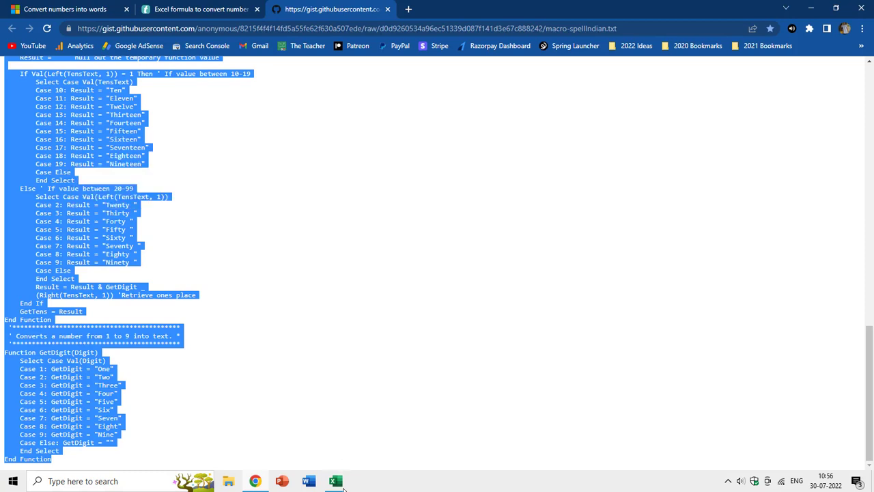
Paste the SpellIndian code into the Invoice workbook's new module, look over its Rupees and Paise sections, and close the Visual Basic editor
click(341, 485)
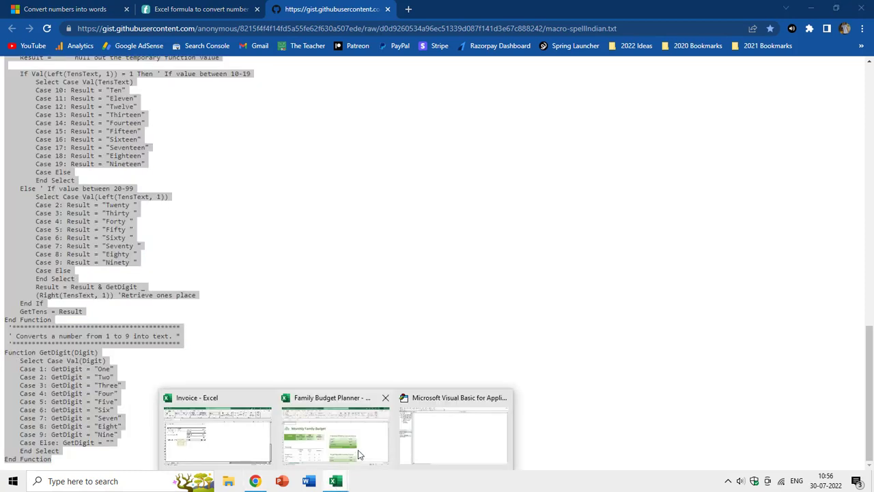
click(438, 424)
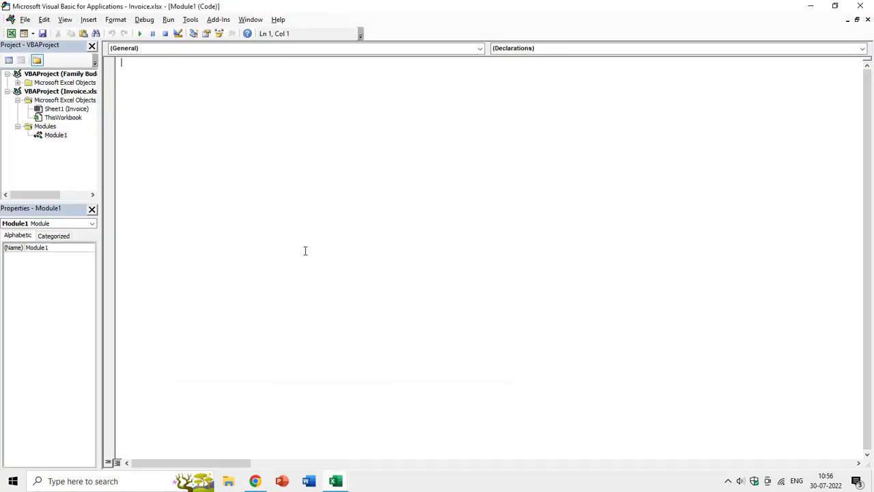
right_click(194, 119)
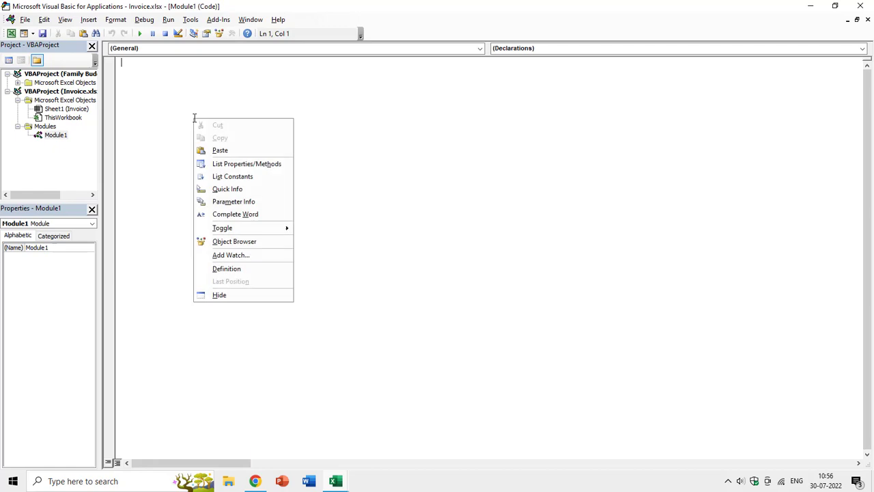
click(228, 152)
scroll(232, 174, up, 8)
scroll(242, 187, up, 20)
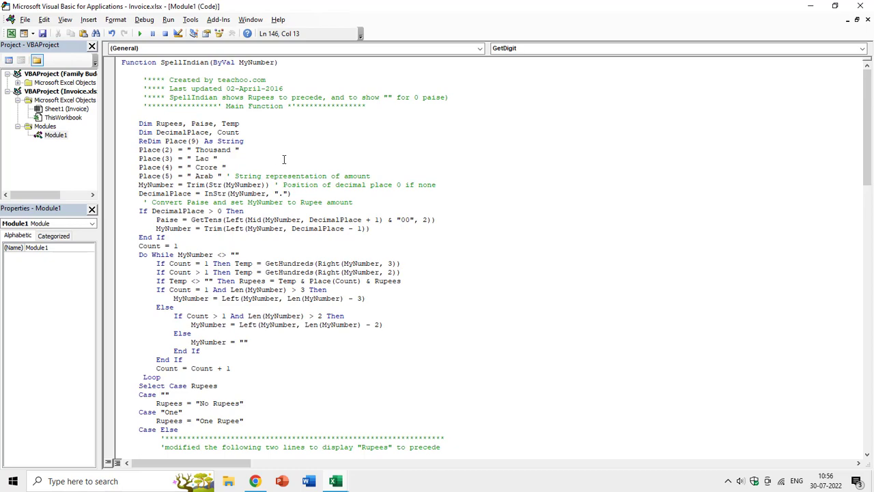
scroll(284, 159, down, 6)
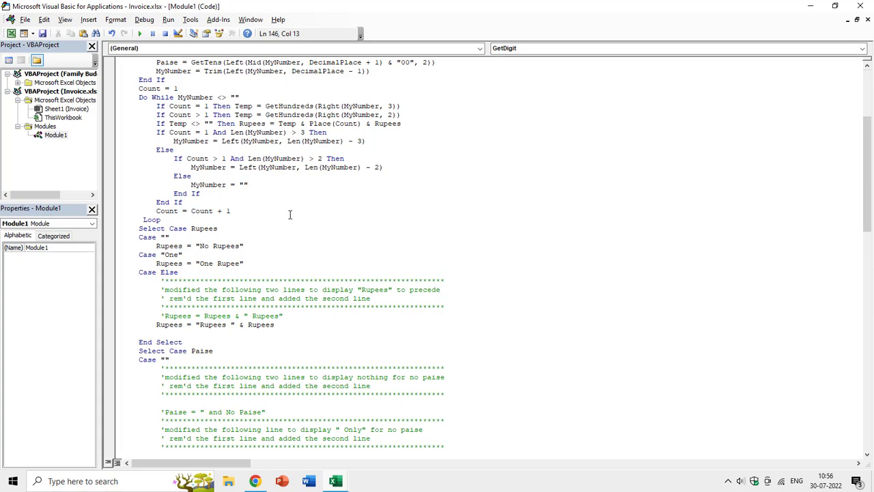
scroll(290, 214, down, 3)
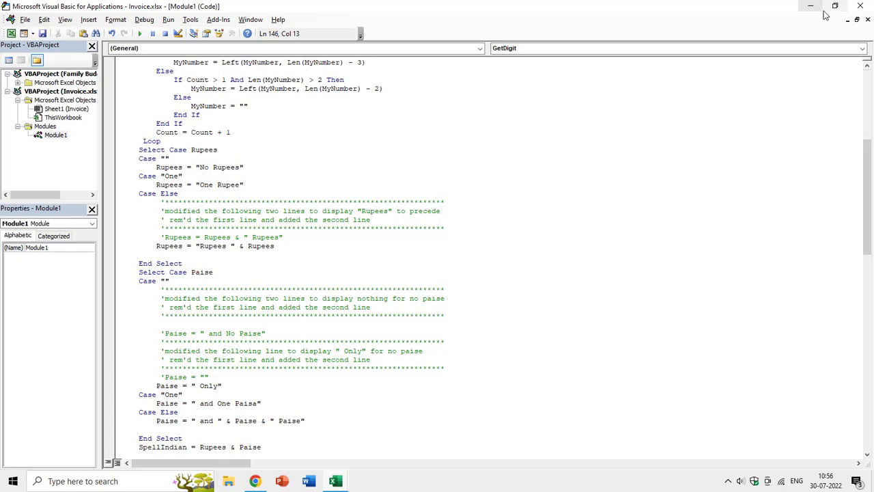
click(860, 6)
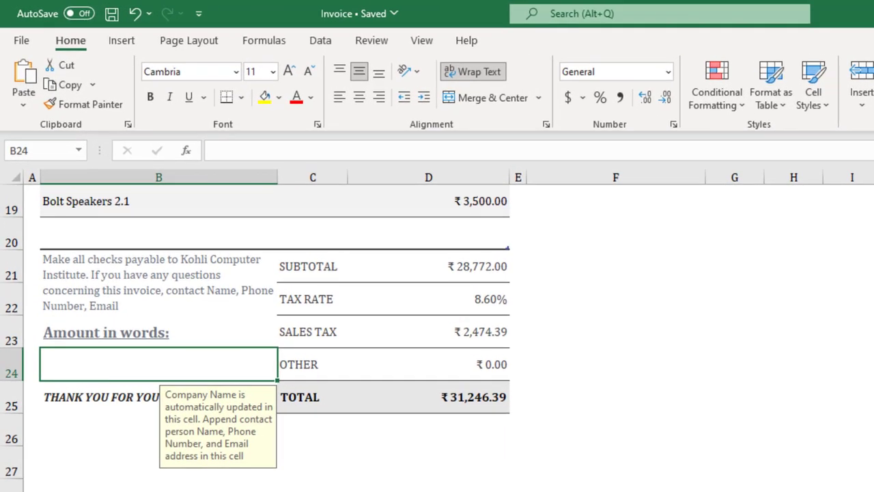
Enter the formula =SpellIndian(D25) in cell B24 to spell out the invoice total, and reselect the cell
text(=)
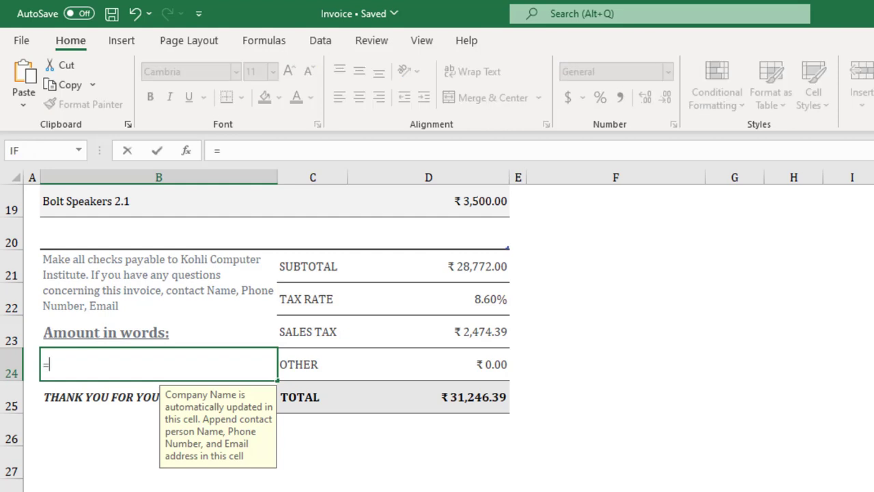
text(spe)
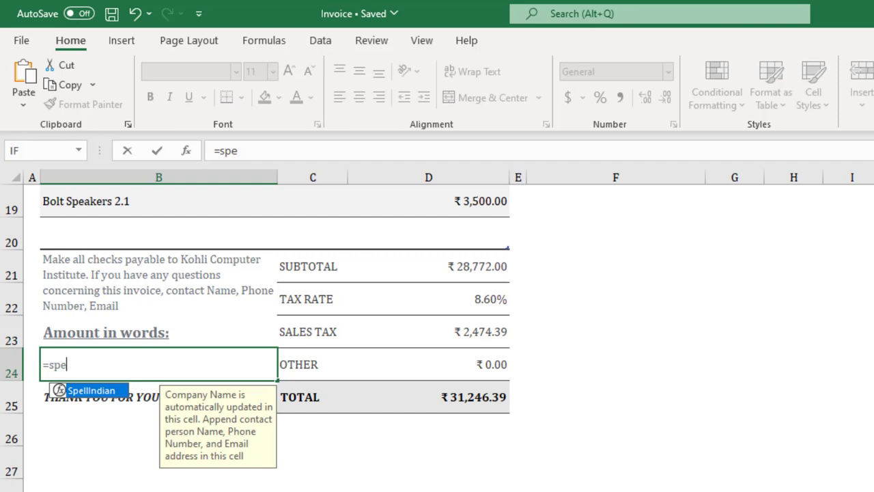
key(Tab)
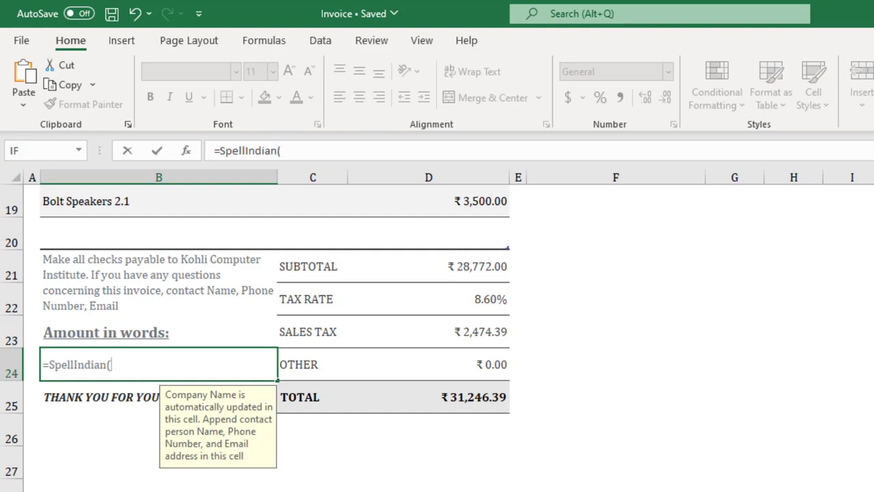
click(469, 401)
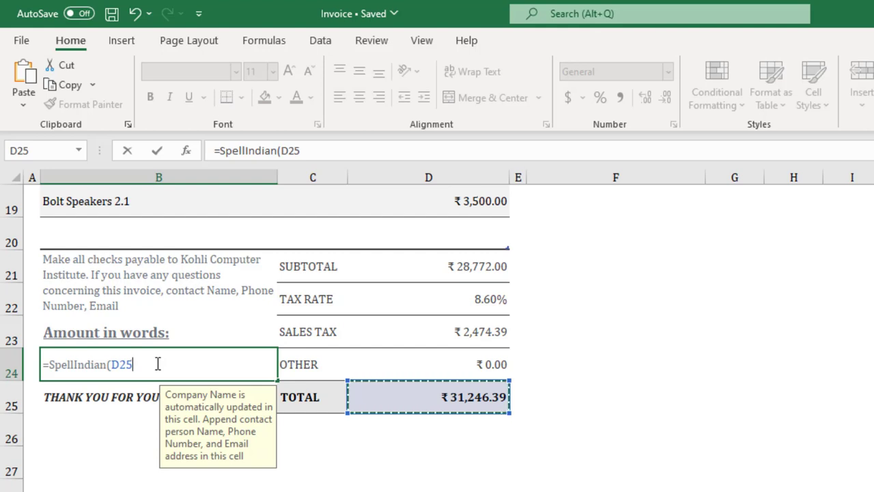
text())
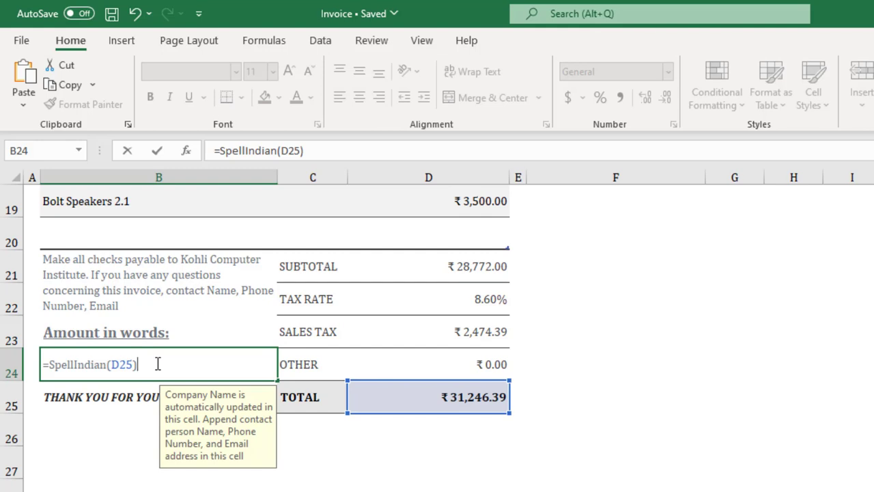
key(Return)
click(157, 364)
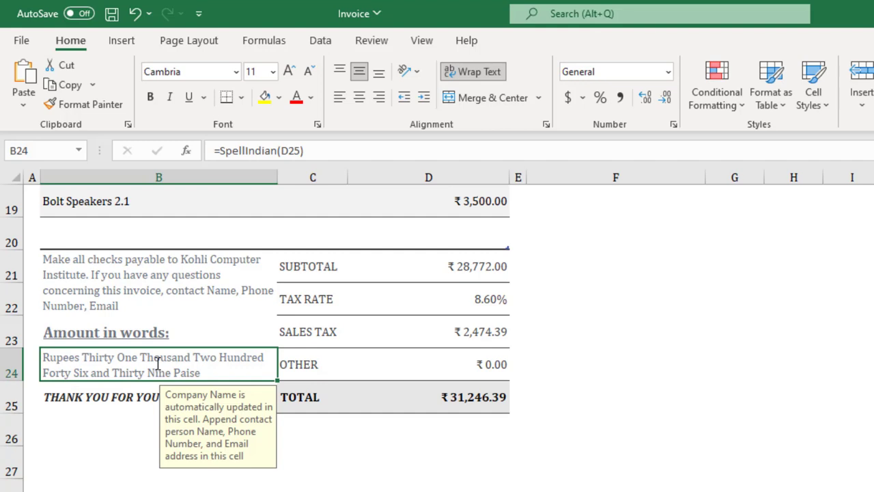
Switch to the Family Budget Planner workbook, select cell I5 beside Income 1, and insert a new module in the Visual Basic editor
mouse_move(495, 491)
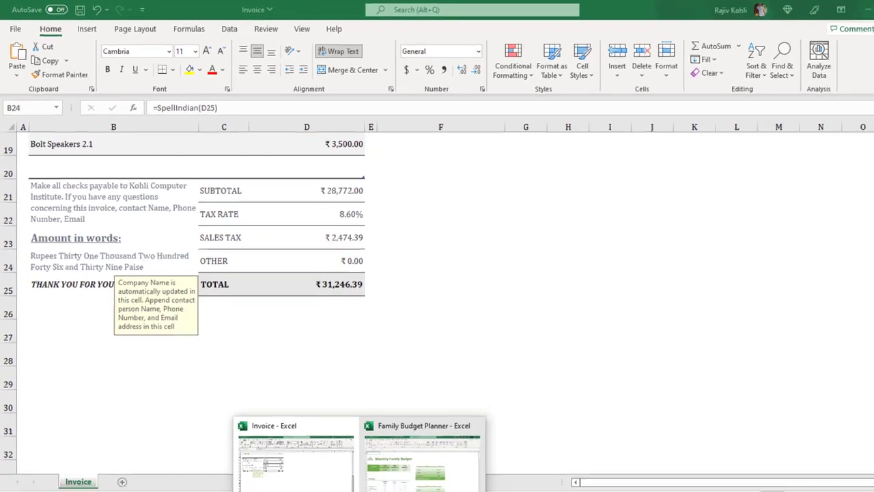
click(421, 452)
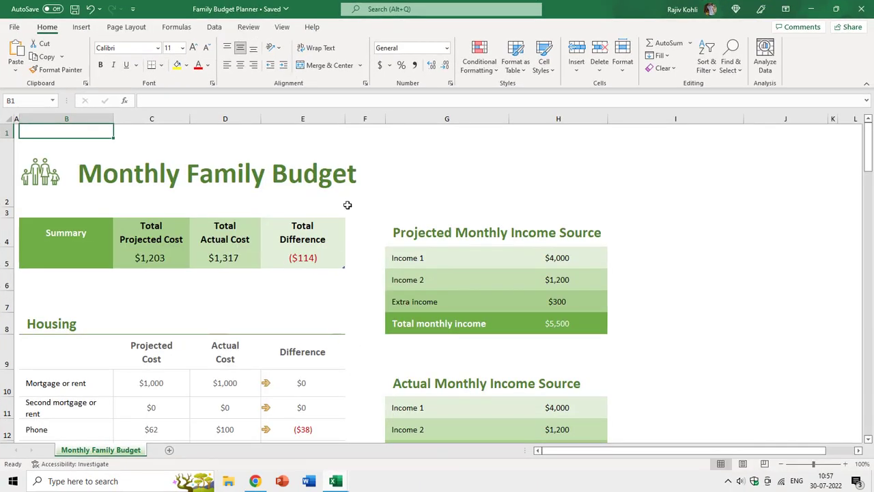
drag(550, 256, 555, 322)
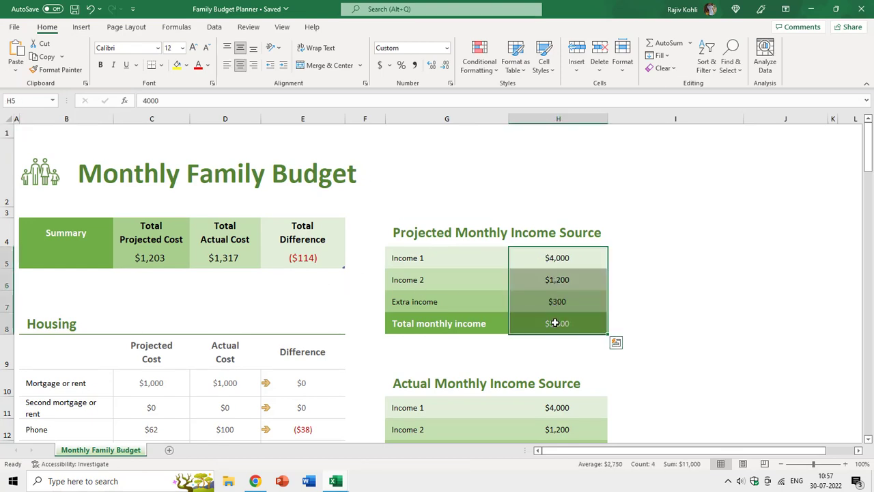
click(617, 253)
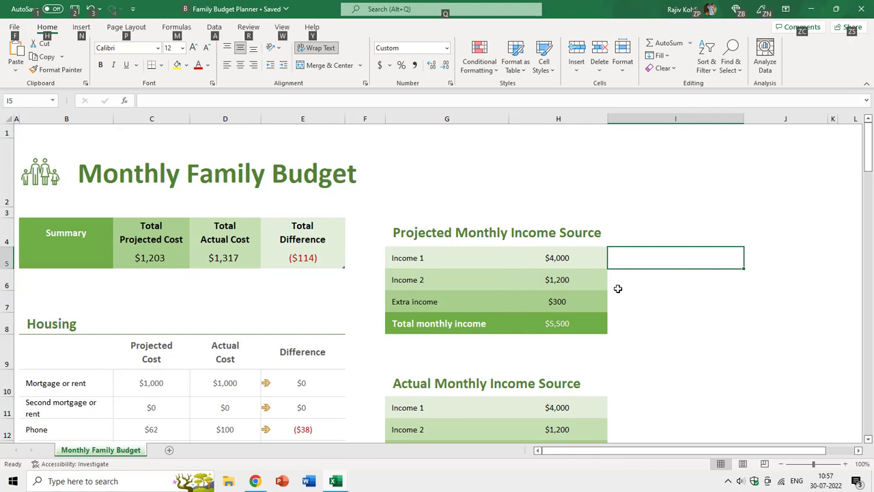
key(alt+F11)
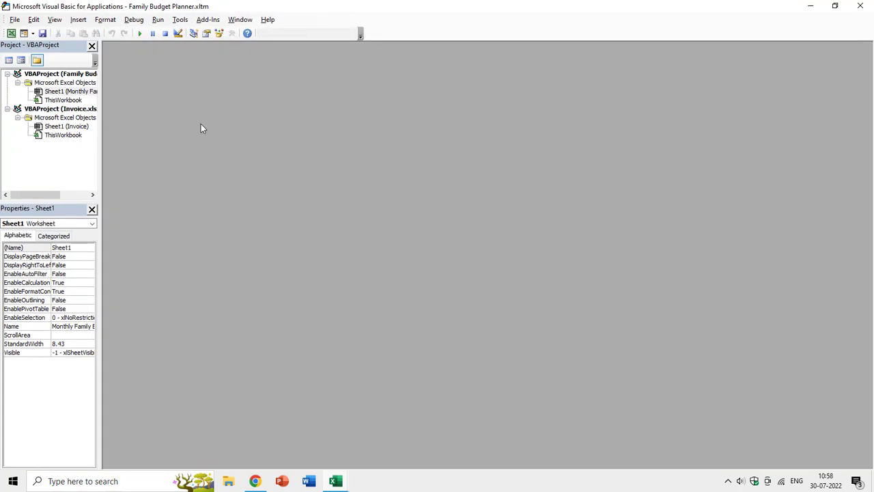
click(78, 19)
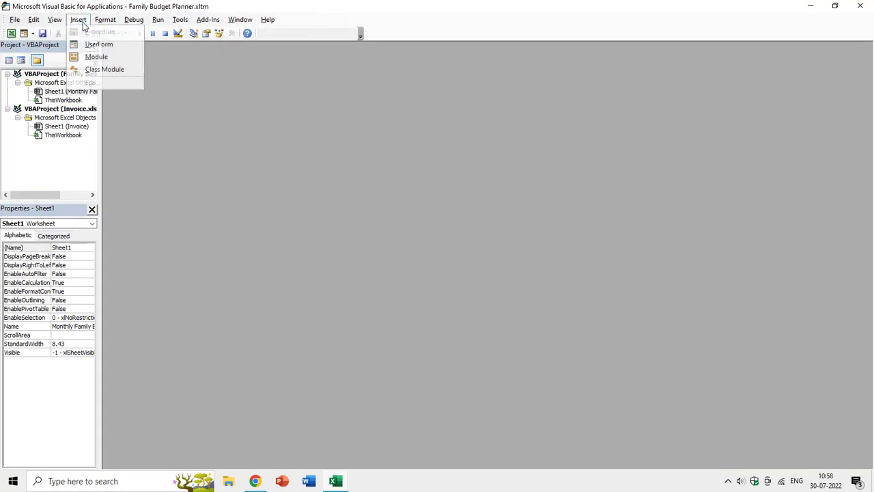
click(95, 57)
Copy the entire SpellNumber code, from Option Explicit to the final End Function, from step 3 of the Microsoft Support article
click(255, 481)
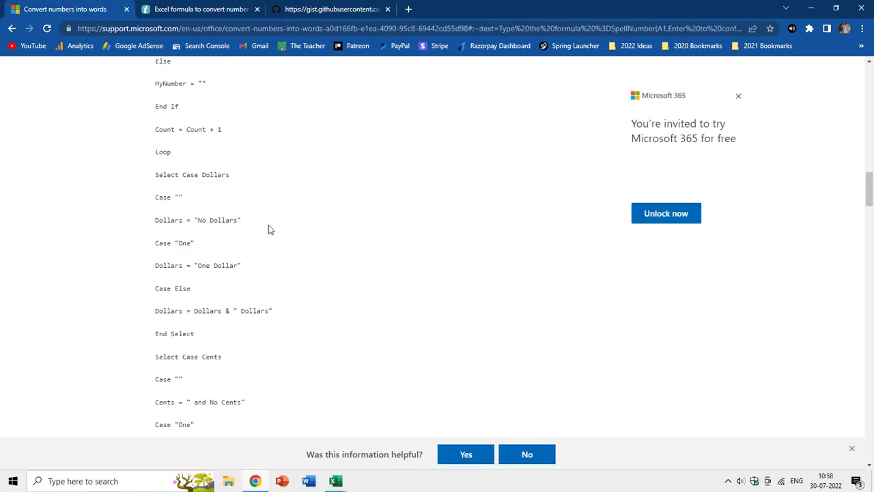
scroll(268, 227, up, 5)
scroll(269, 229, up, 14)
scroll(259, 233, down, 4)
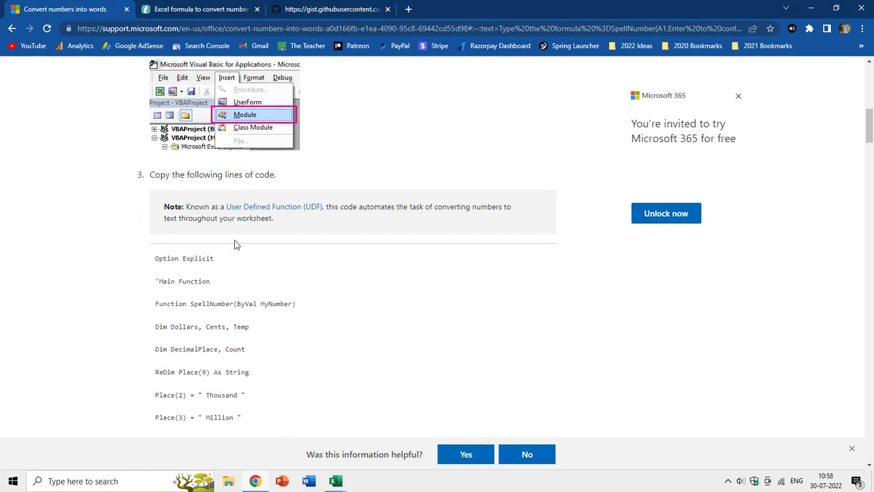
drag(155, 259, 306, 202)
right_click(241, 113)
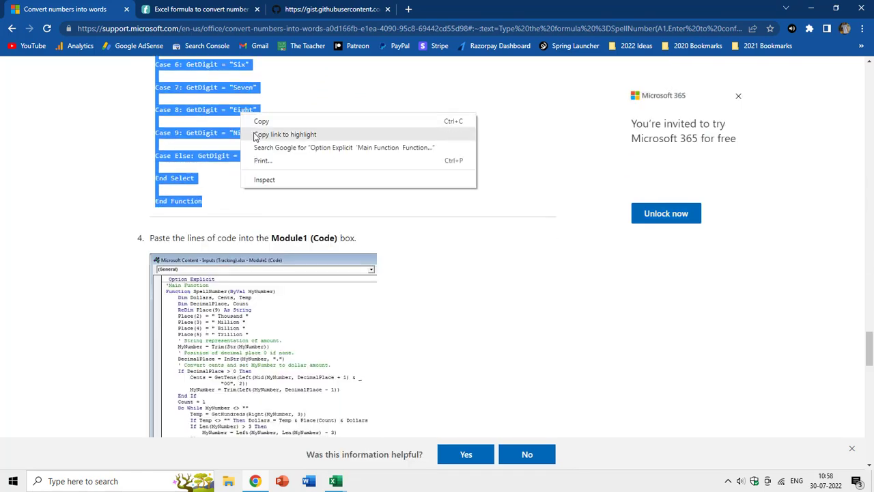
click(261, 121)
Paste the SpellNumber code into the Family Budget Planner's new module and return to the worksheet
mouse_move(339, 483)
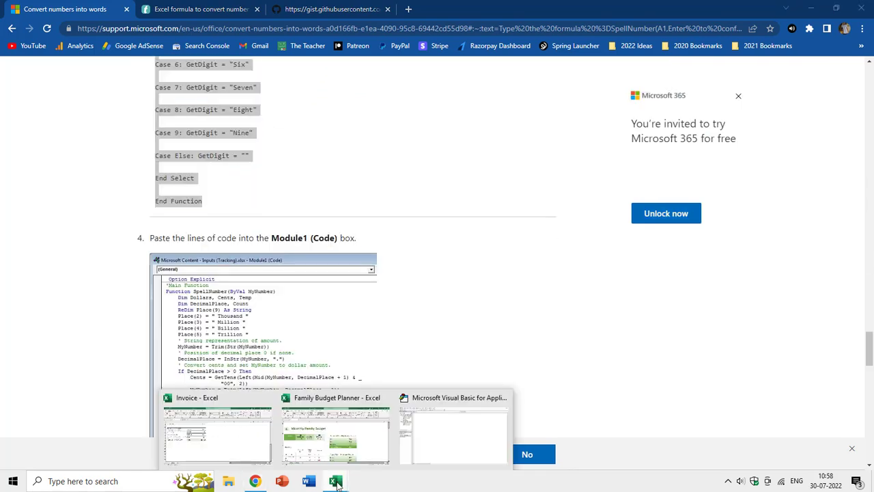
click(399, 445)
right_click(234, 116)
click(258, 146)
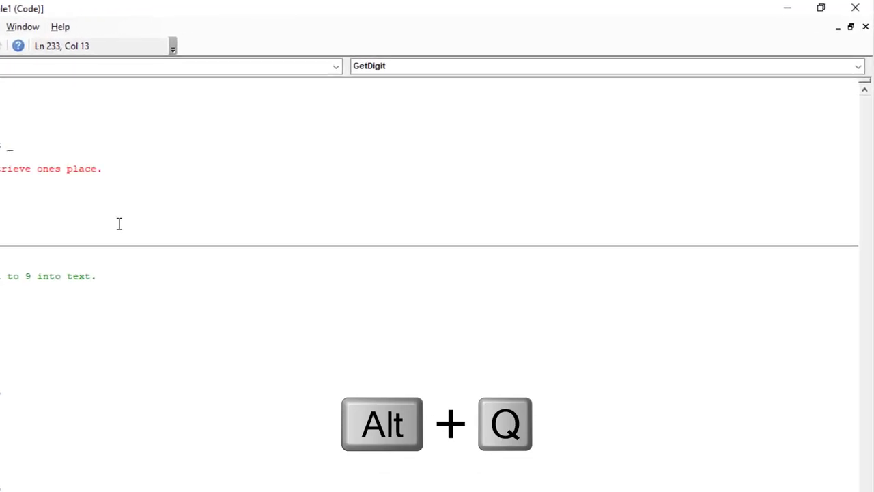
key(alt+q)
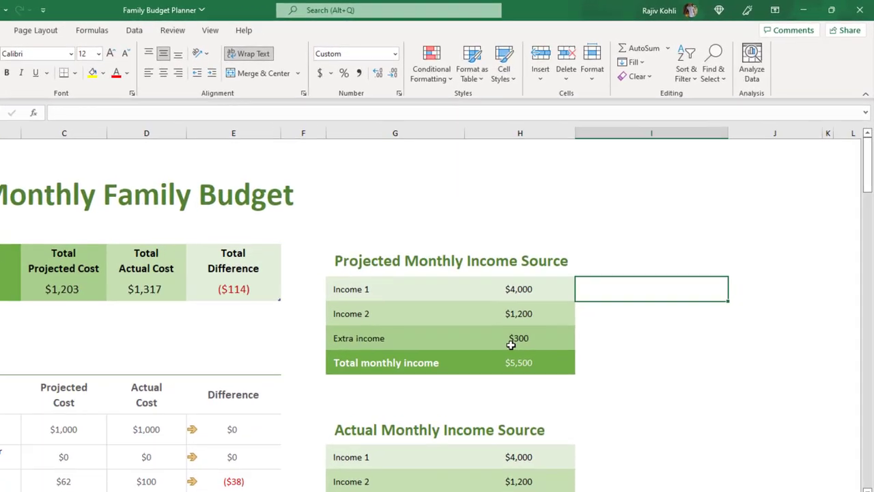
Enter the formula =SpellNumber(H5) in cell I5, fill it down to I8, and reselect I5
text(=sp)
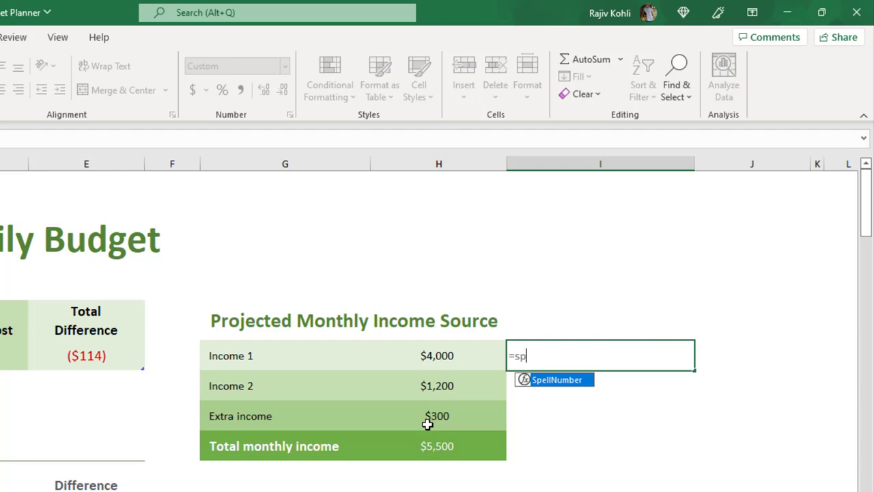
key(Tab)
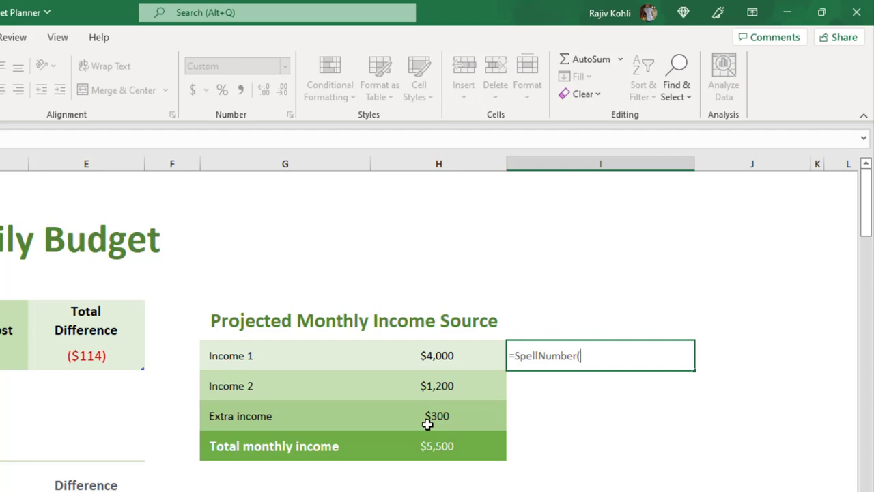
text(h5))
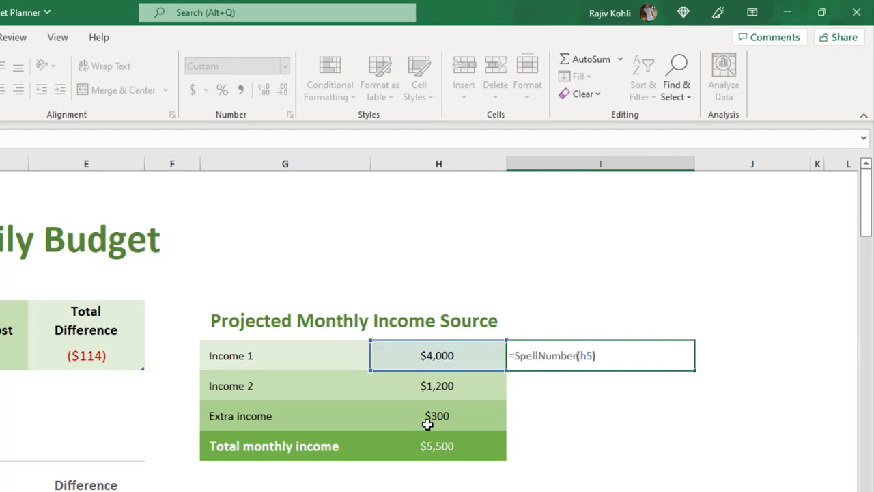
key(ctrl+Return)
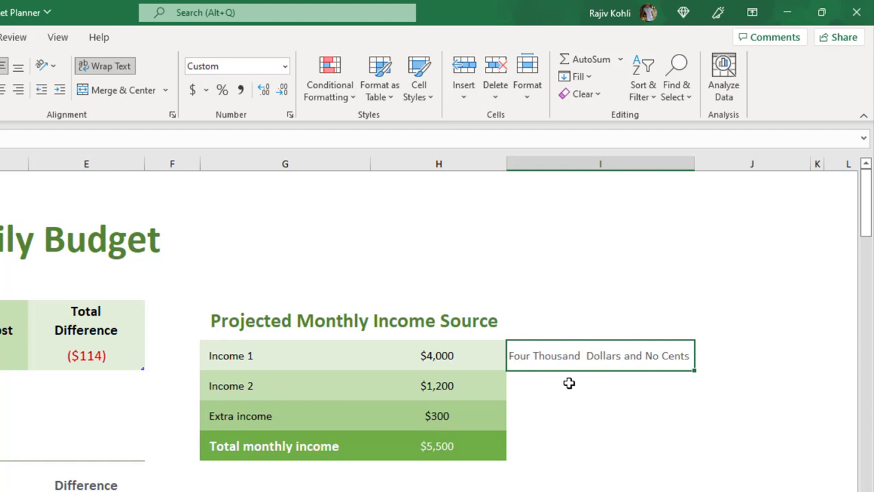
drag(694, 370, 689, 462)
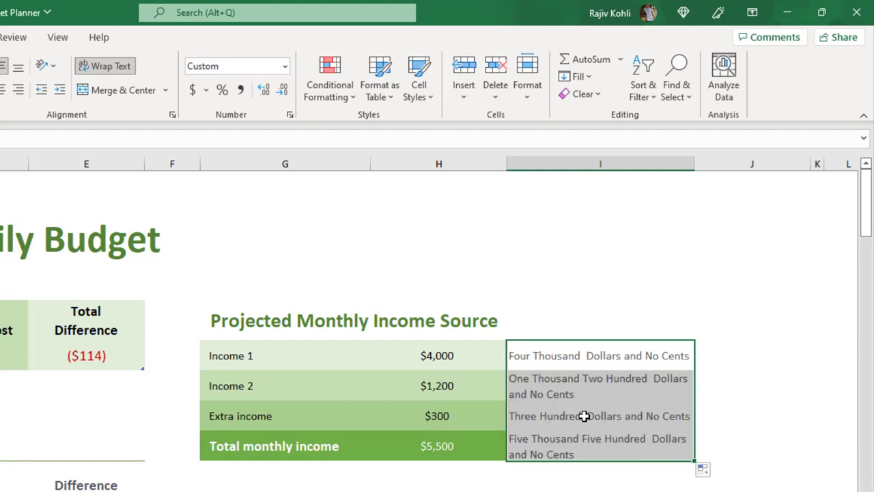
click(539, 363)
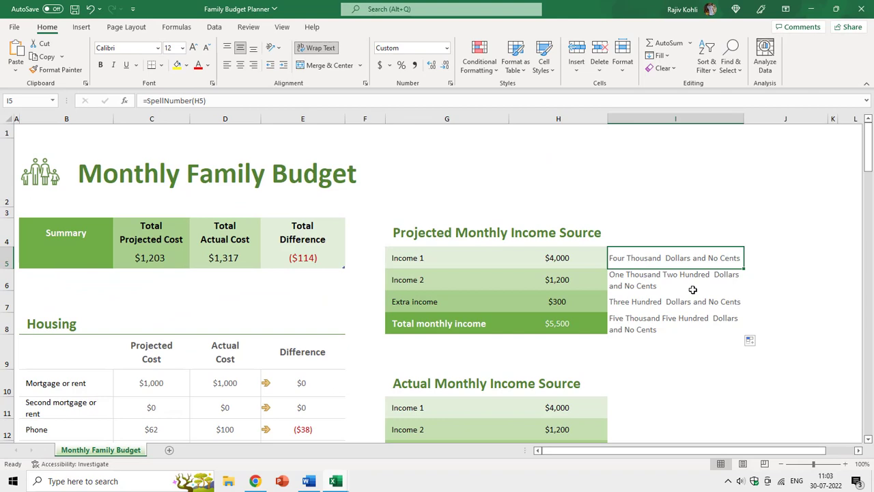
In the Family Budget Planner's SpellNumber code, delete the words "and No Cents" from the empty Cents case, keeping the space between the quotes
key(alt)
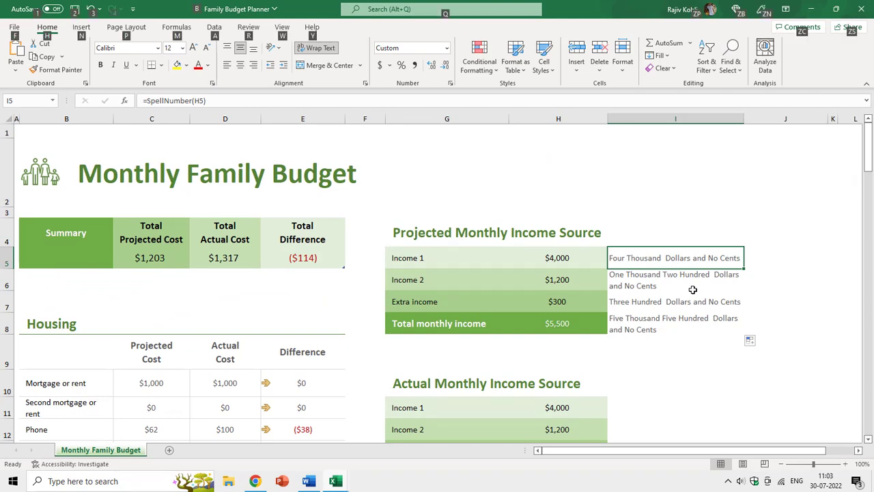
key(alt+F11)
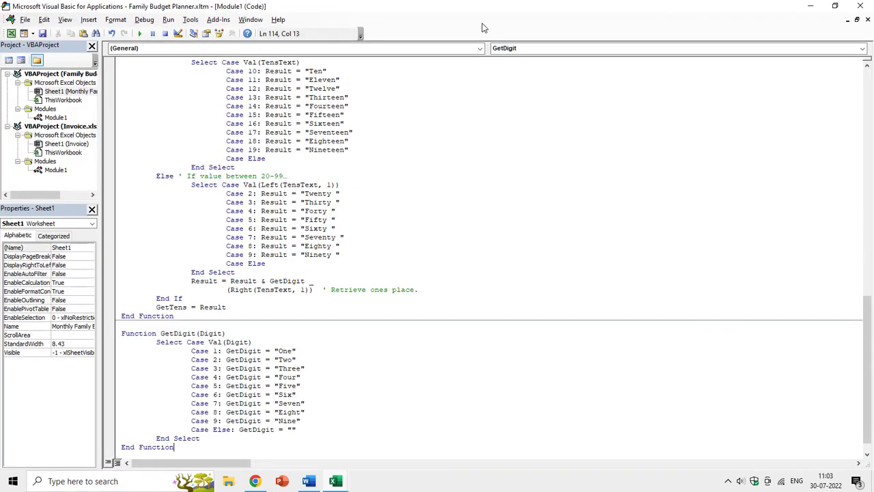
scroll(319, 227, up, 6)
scroll(320, 227, up, 17)
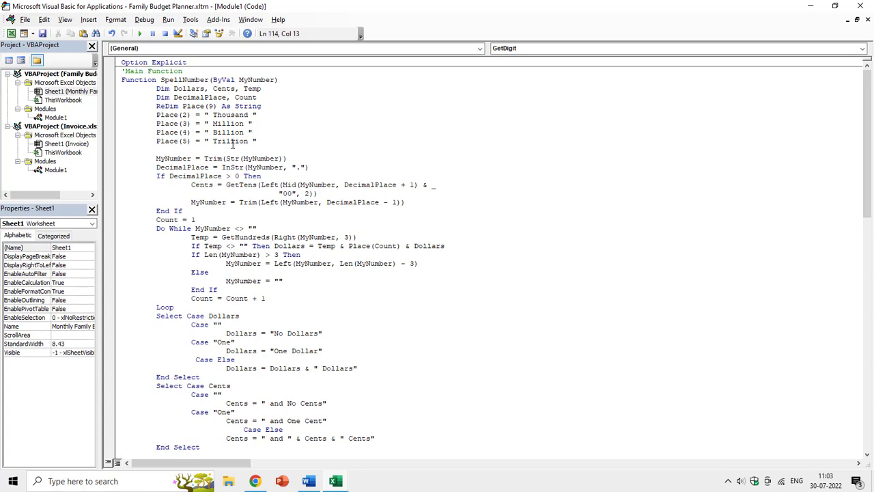
scroll(287, 192, down, 2)
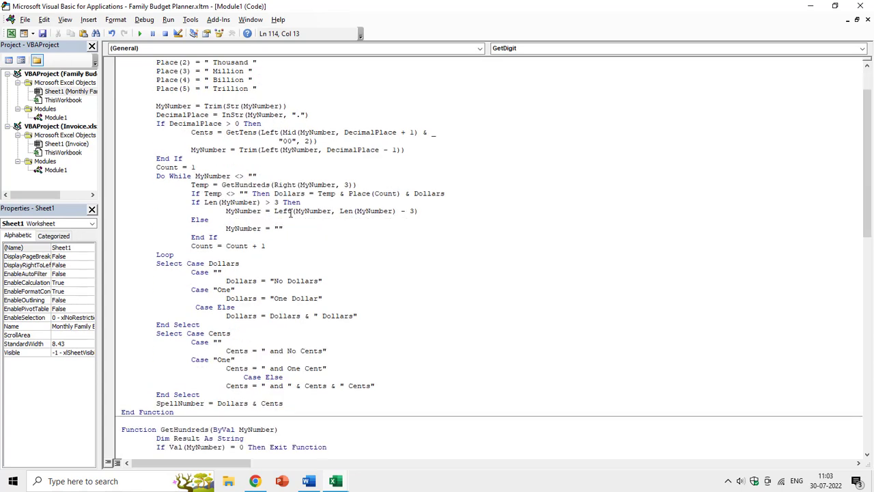
scroll(294, 226, down, 1)
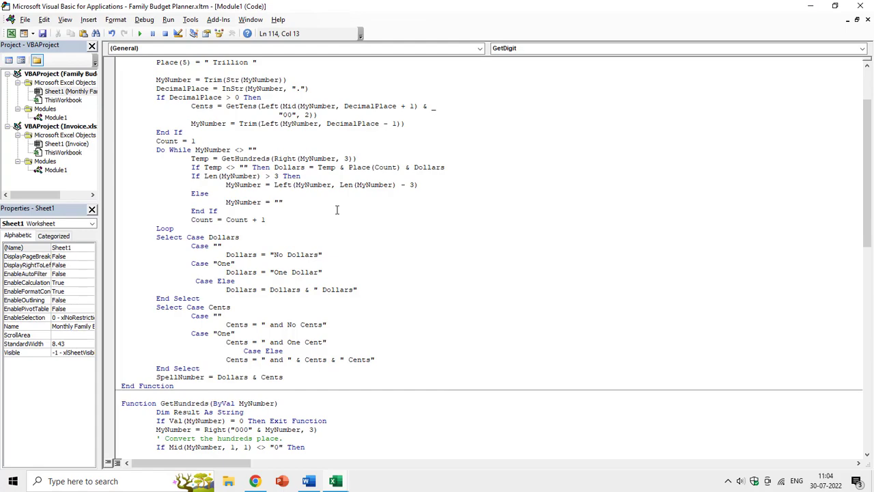
scroll(337, 210, down, 2)
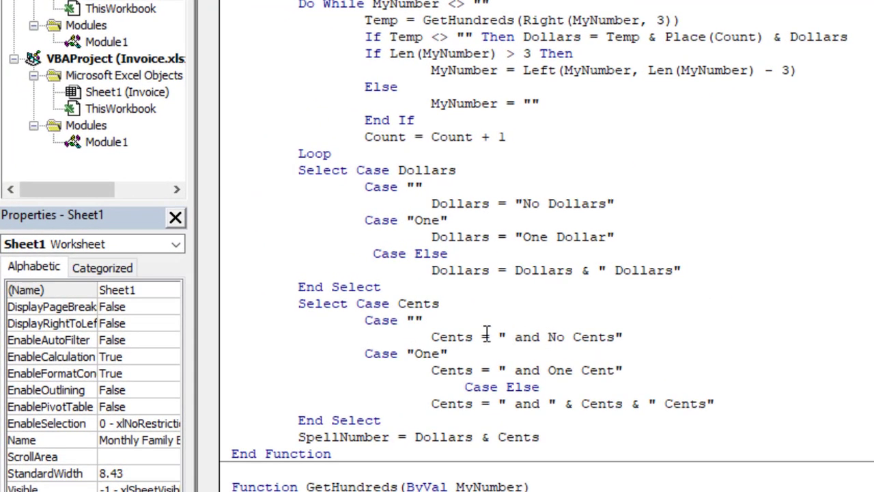
click(509, 334)
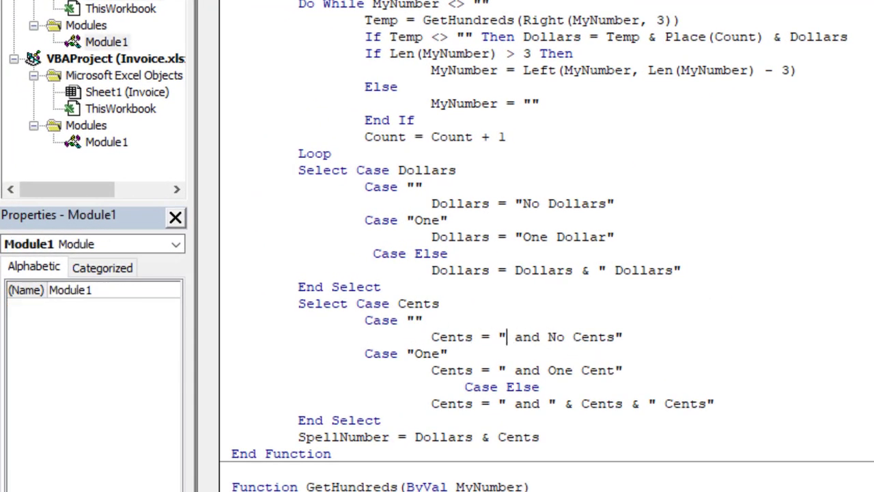
click(515, 337)
key(ctrl+shift+Right)
key(ctrl+shift+Right)
key(ctrl+shift+Right)
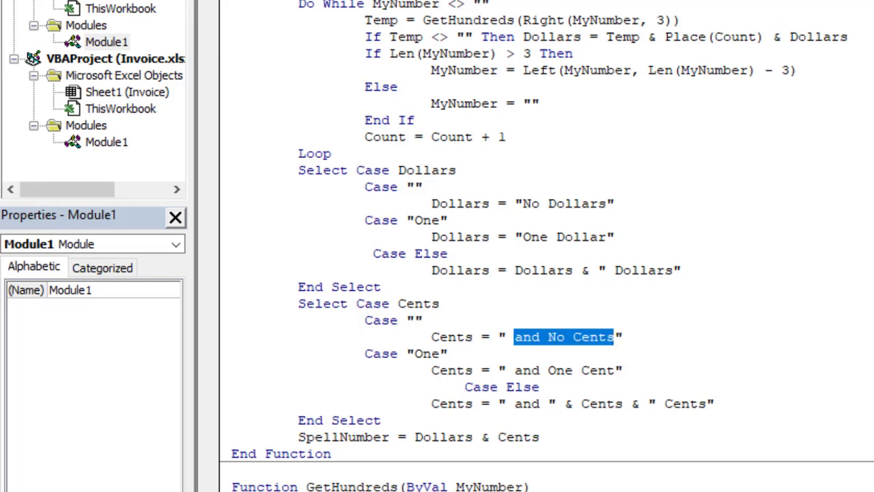
key(Delete)
Review the Cents strings for the empty, One and Else cases, and close the Visual Basic editor
key(Left)
key(Right)
key(Right)
key(Left)
key(Left)
key(Left)
key(Right)
key(Left)
key(Down)
key(Down)
key(Home)
key(Down)
click(499, 370)
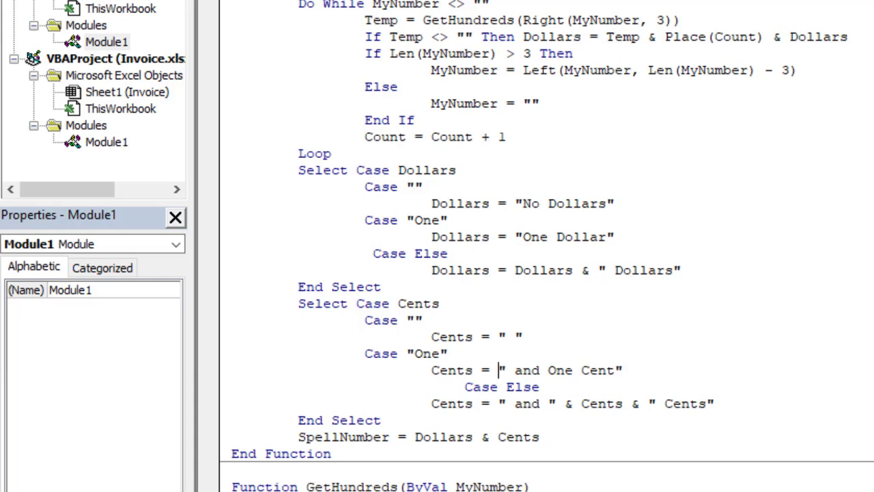
key(Down)
key(Down)
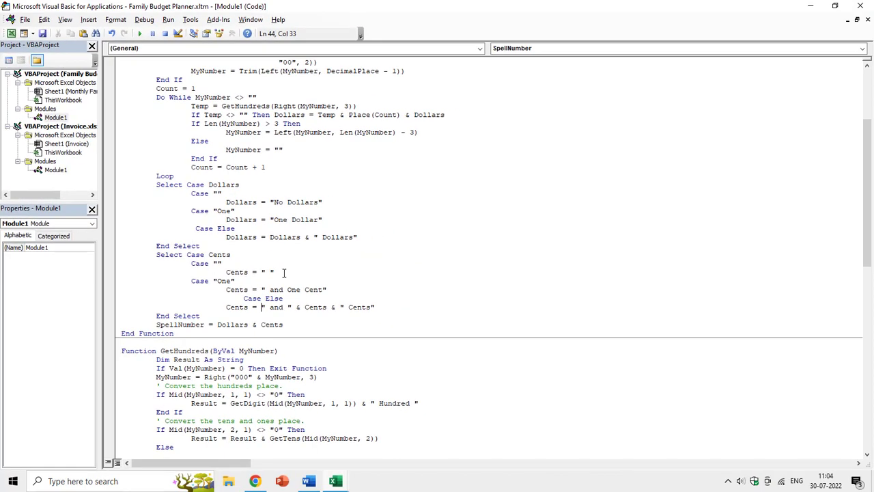
click(267, 272)
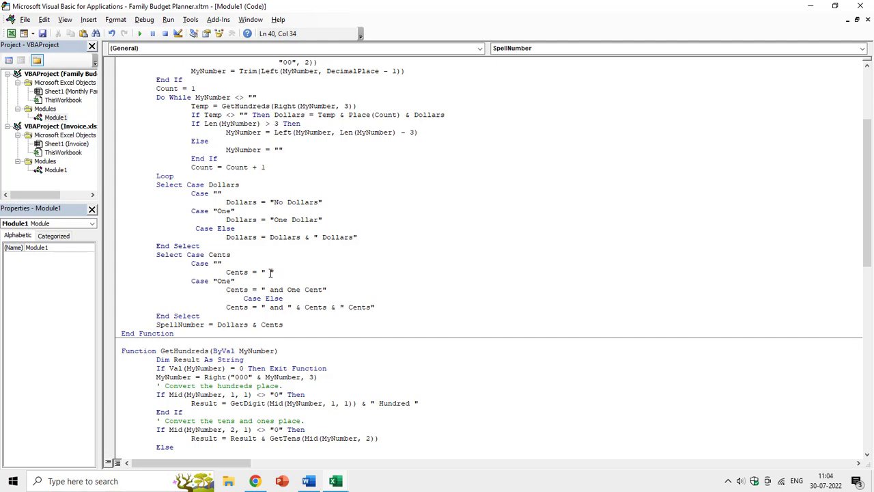
click(861, 7)
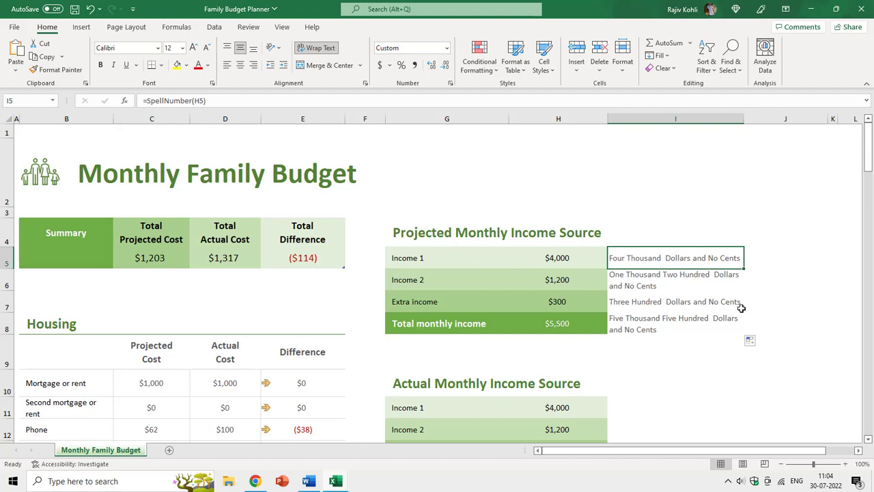
Clear cell I5, re-enter the formula =SpellNumber(H5) in it, and reselect the cell
key(Delete)
text(=sp)
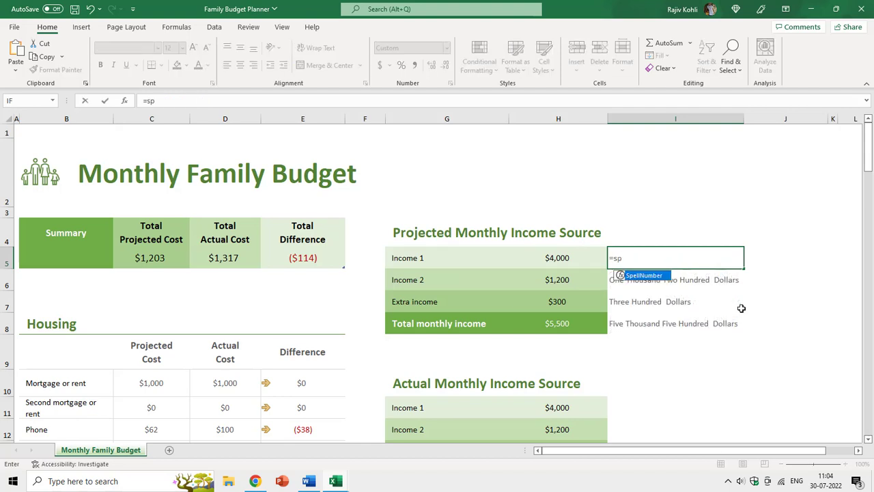
key(Tab)
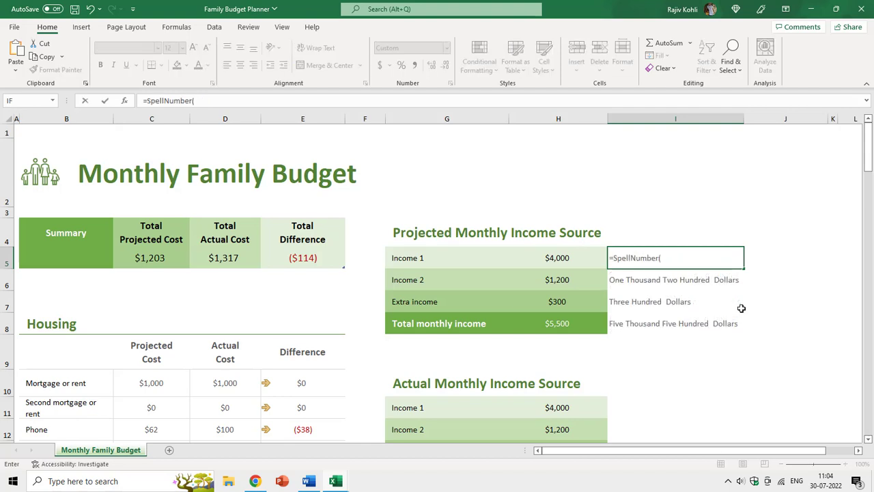
text(h5))
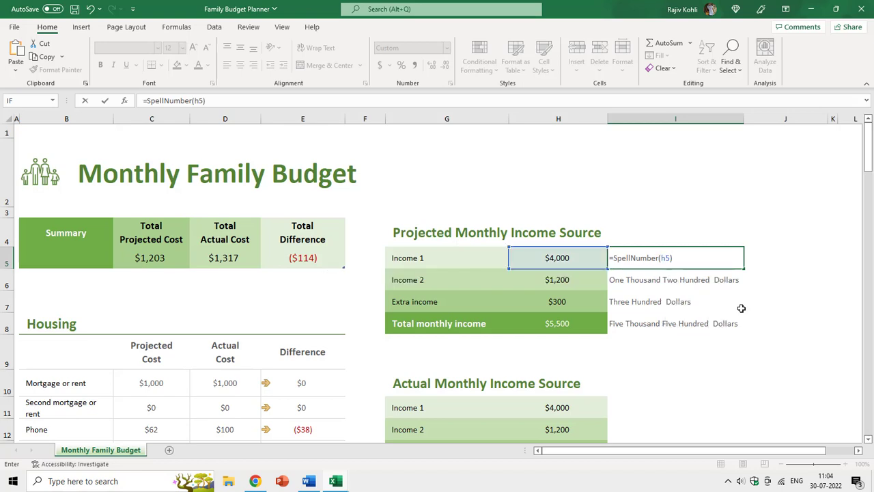
key(Return)
key(Up)
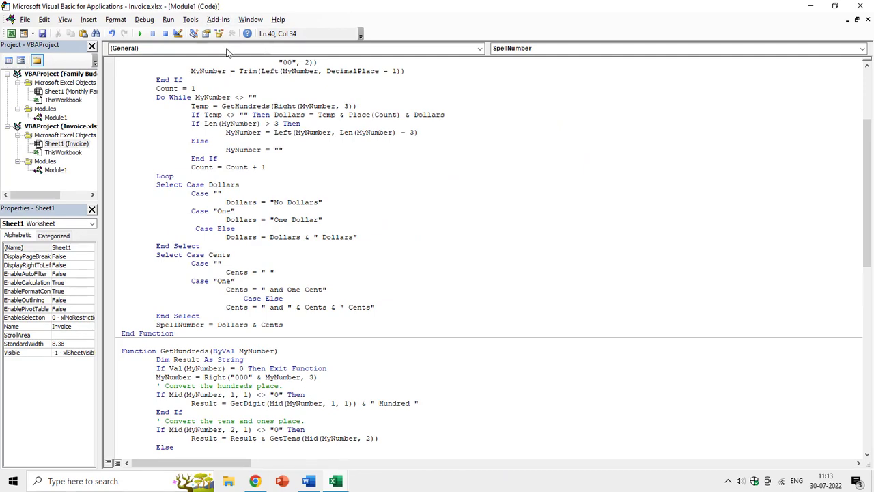
Close the Visual Basic editor over the Invoice workbook and create a new blank workbook
click(859, 5)
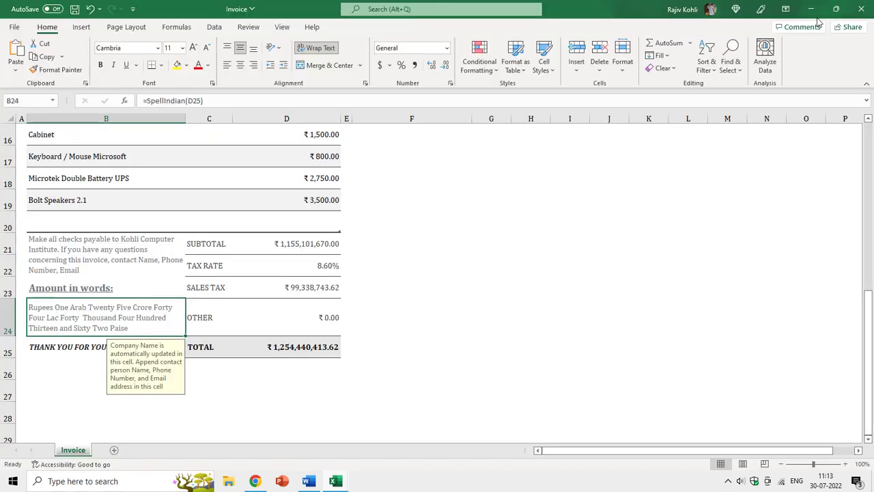
click(14, 26)
click(30, 75)
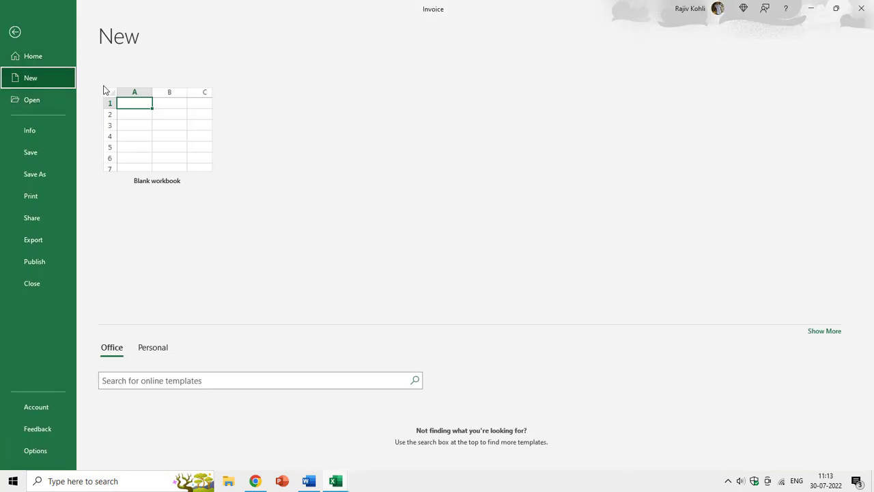
click(162, 113)
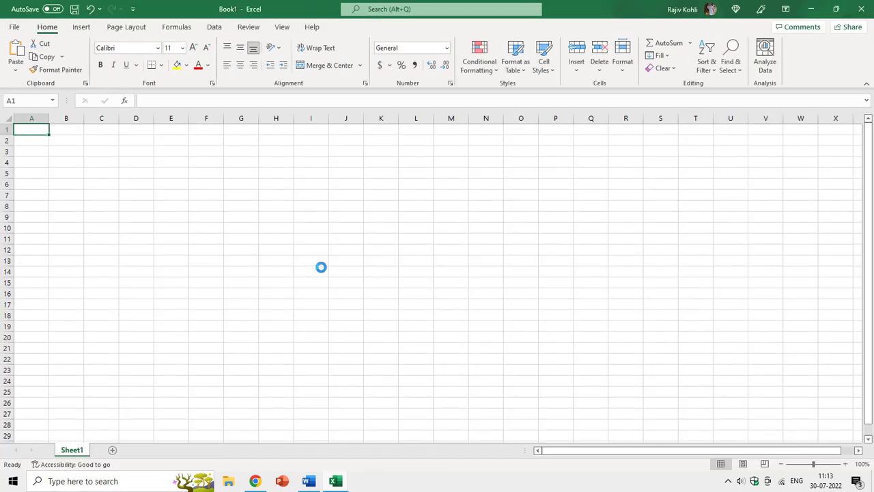
Test in cell A1 of the blank workbook whether a formula starting with =spell is offered, and cancel the entry
text(=spell)
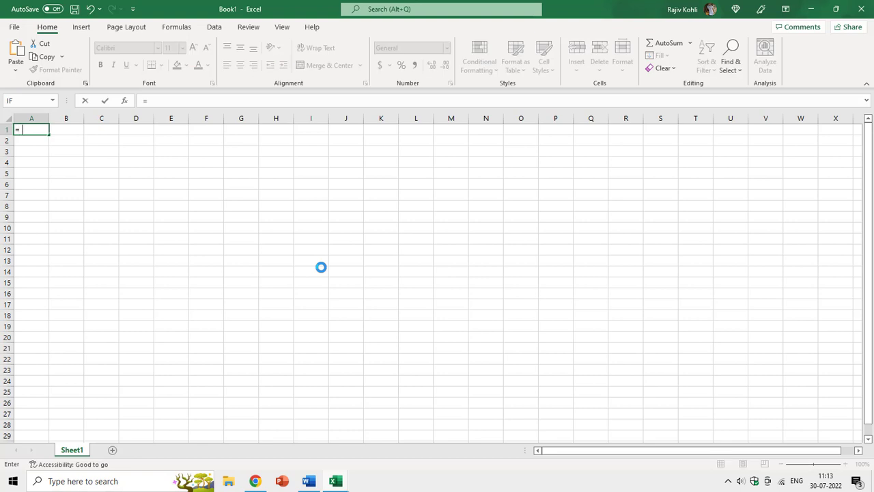
key(BackSpace)
key(BackSpace)
key(BackSpace)
key(BackSpace)
text(pell)
key(Escape)
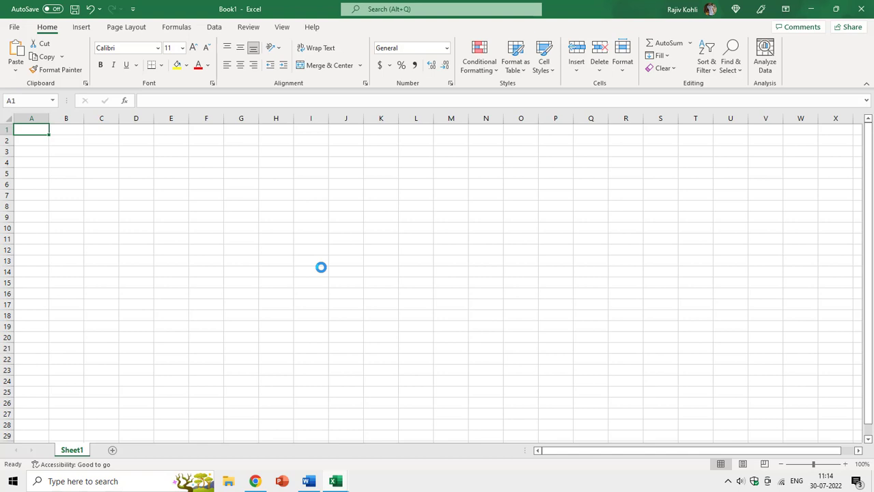
Format the invoice amounts in D11:D19 as Currency with the $ English (United States) symbol
drag(319, 158, 328, 337)
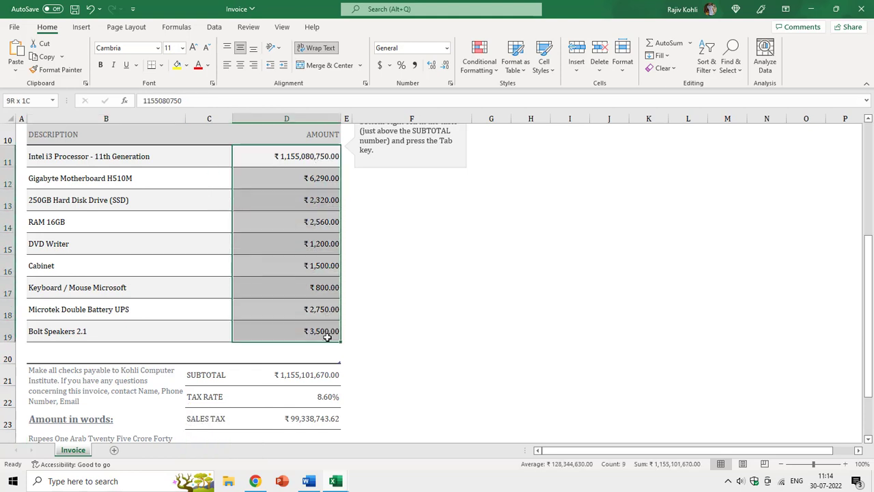
click(446, 48)
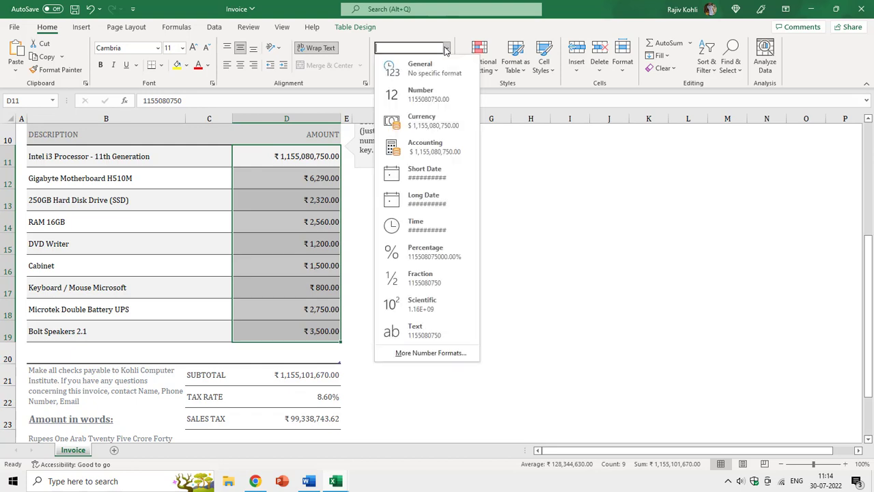
click(424, 352)
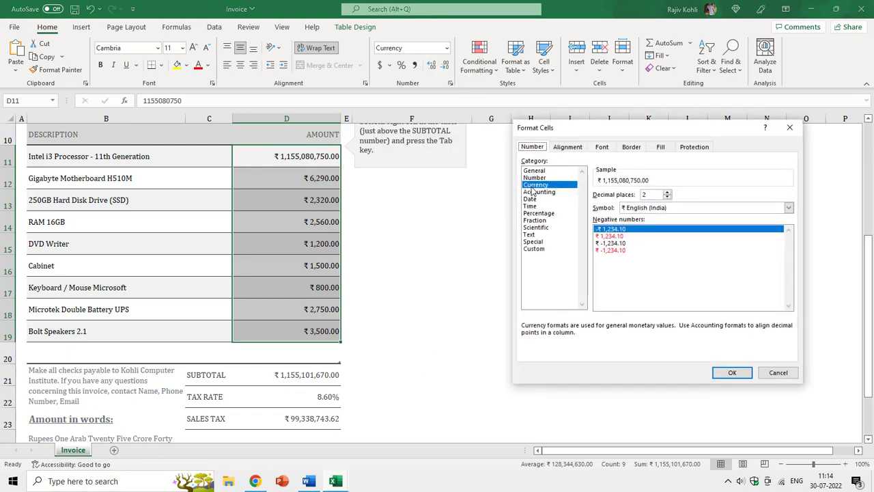
click(671, 207)
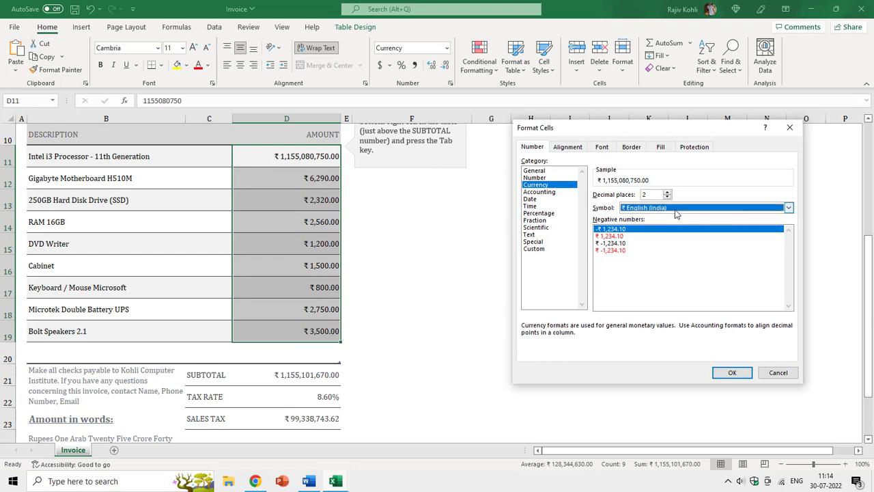
drag(789, 254, 791, 220)
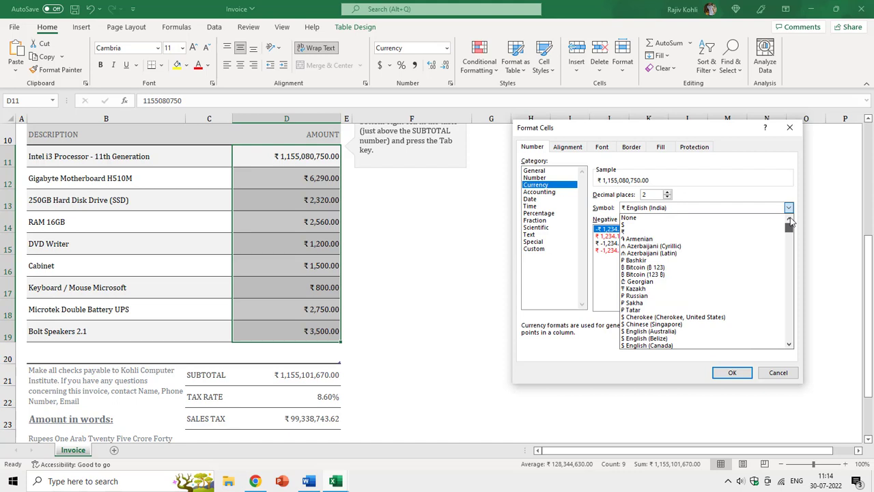
click(652, 226)
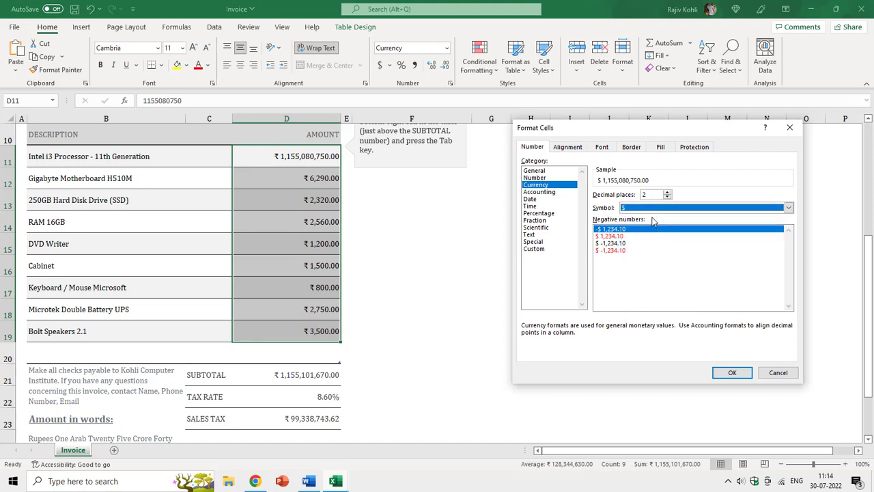
click(652, 209)
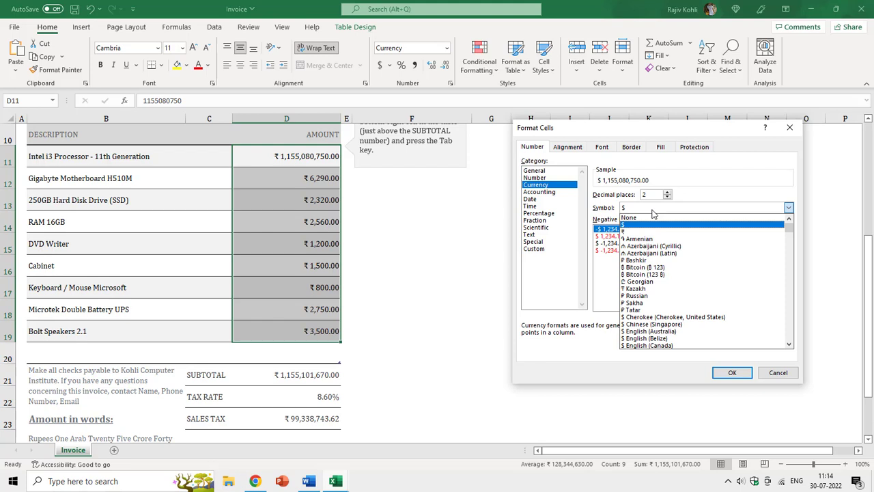
scroll(676, 307, down, 2)
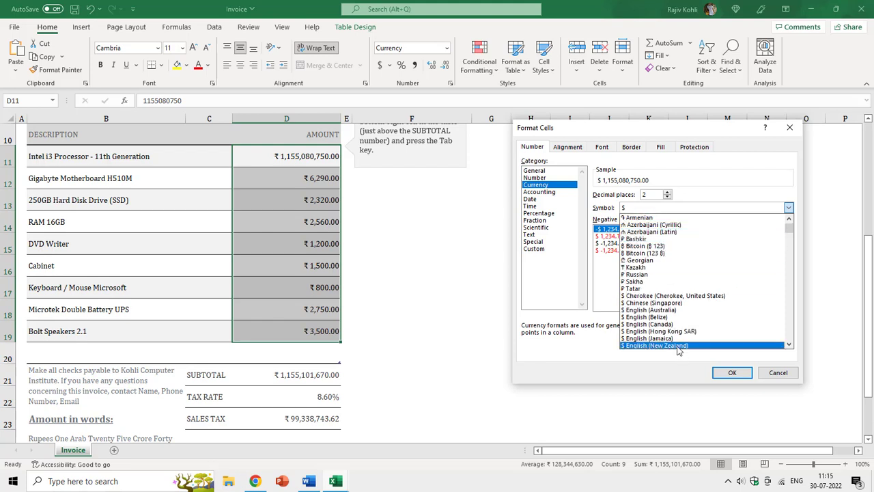
scroll(680, 338, down, 3)
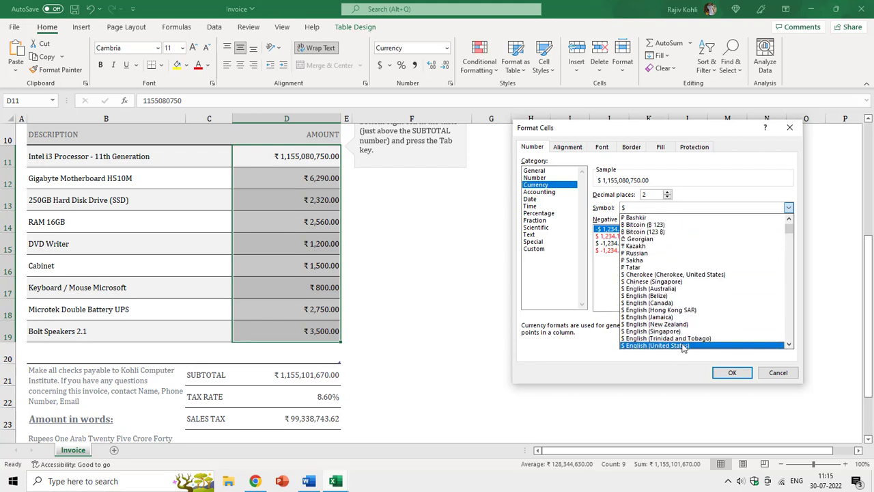
click(686, 343)
click(725, 372)
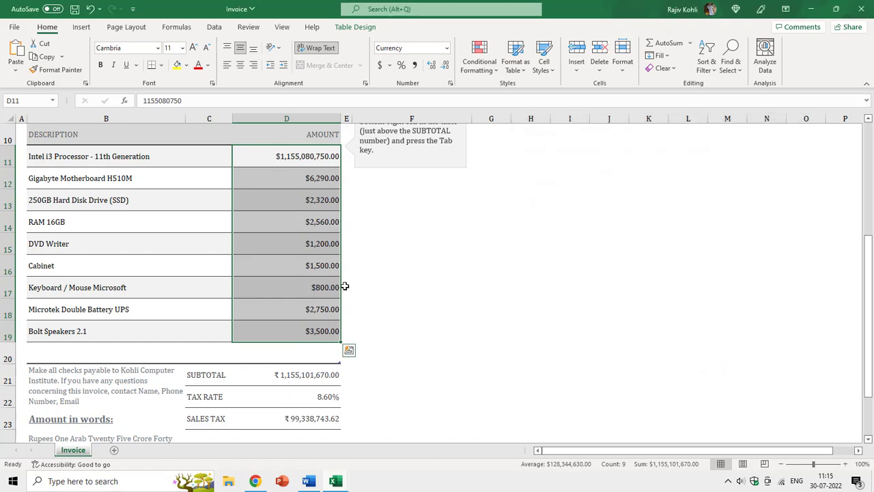
Check the formula in the amount-in-words cell B24 and close the Invoice workbook
click(295, 158)
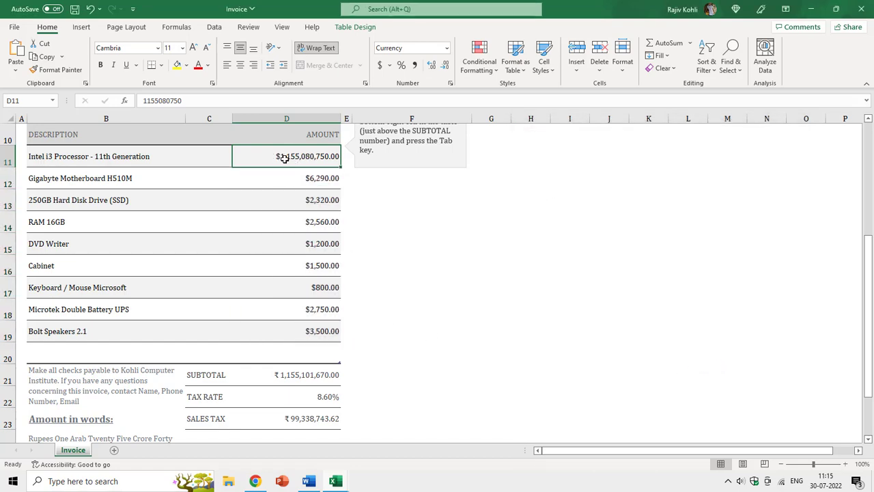
click(93, 386)
scroll(94, 386, down, 1)
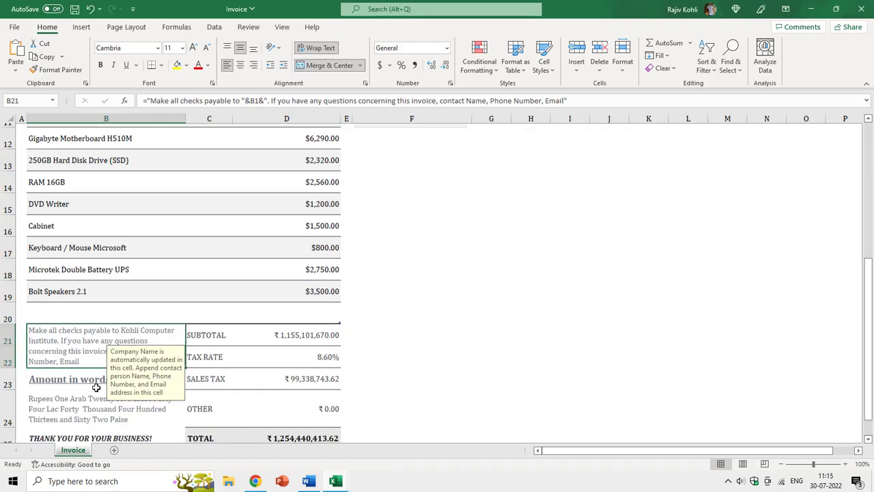
click(60, 385)
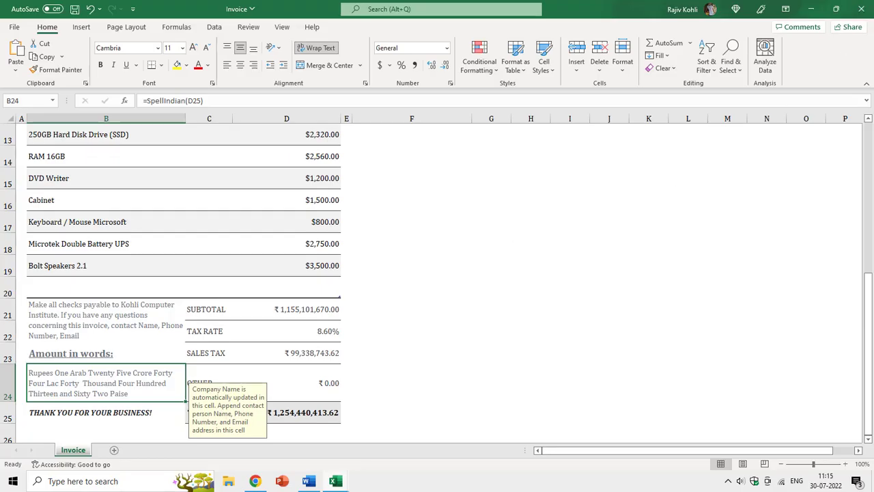
click(860, 9)
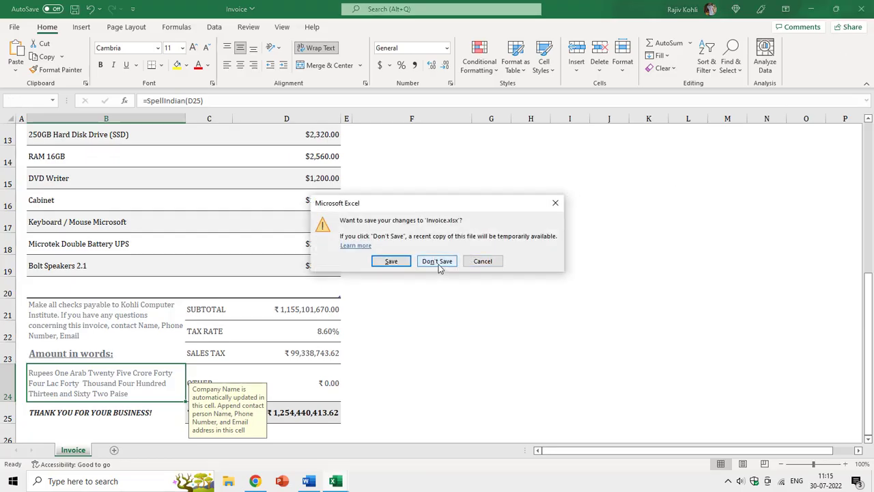
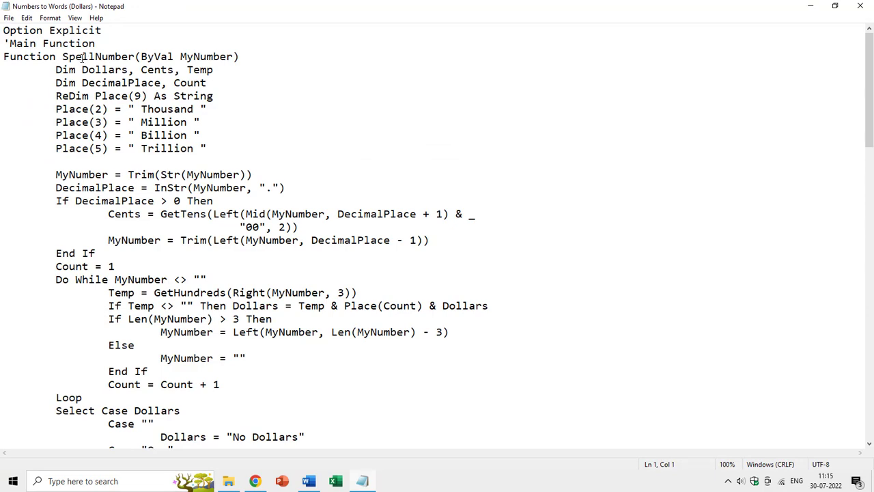
Highlight the function name SpellNumber in the Dollars script, close it, and highlight SpellIndian in the Numbers to Words (Indian Rupees) file
drag(63, 57, 135, 58)
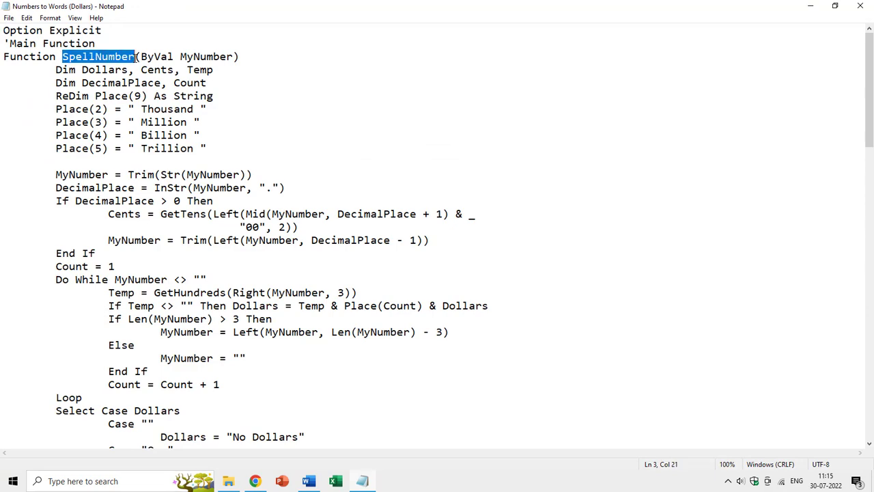
click(859, 6)
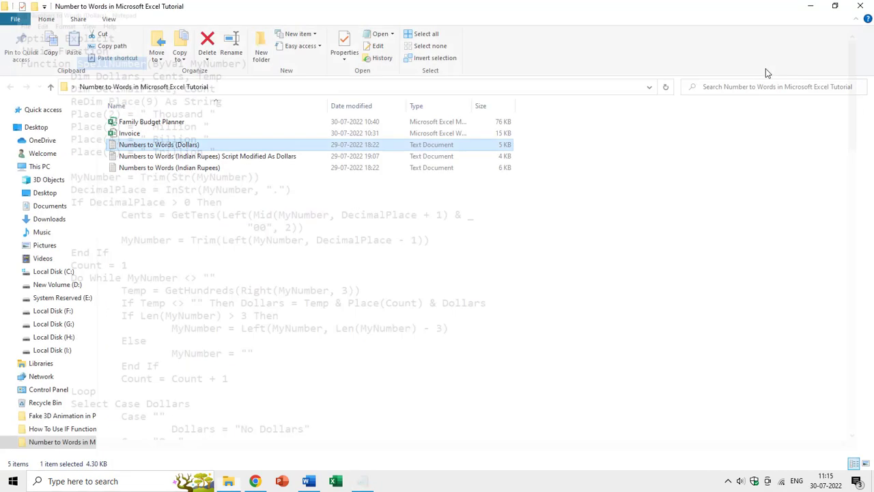
click(171, 169)
double_click(171, 171)
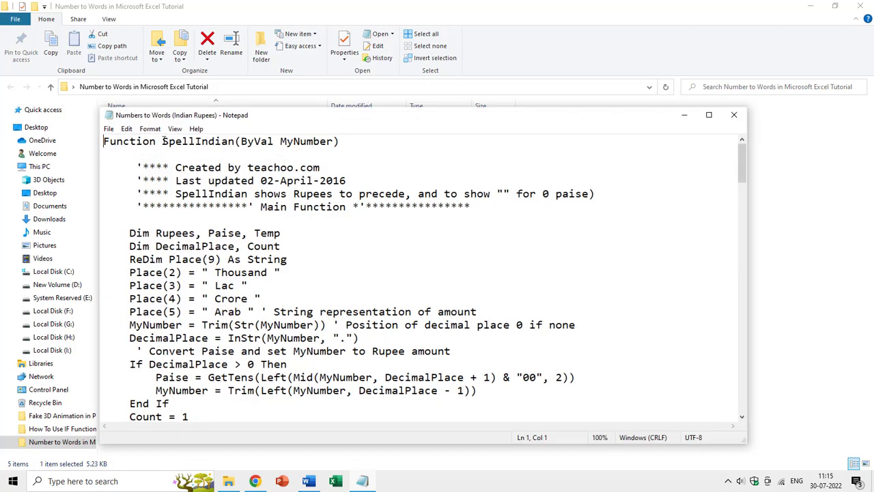
drag(162, 142, 235, 141)
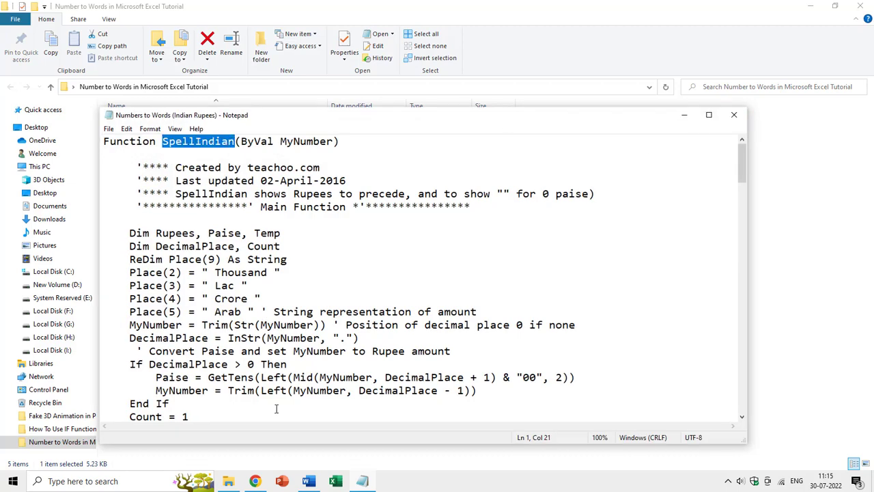
Switch to Word, close the recovered document, create a new blank document, and dismiss the subscription notice
click(309, 480)
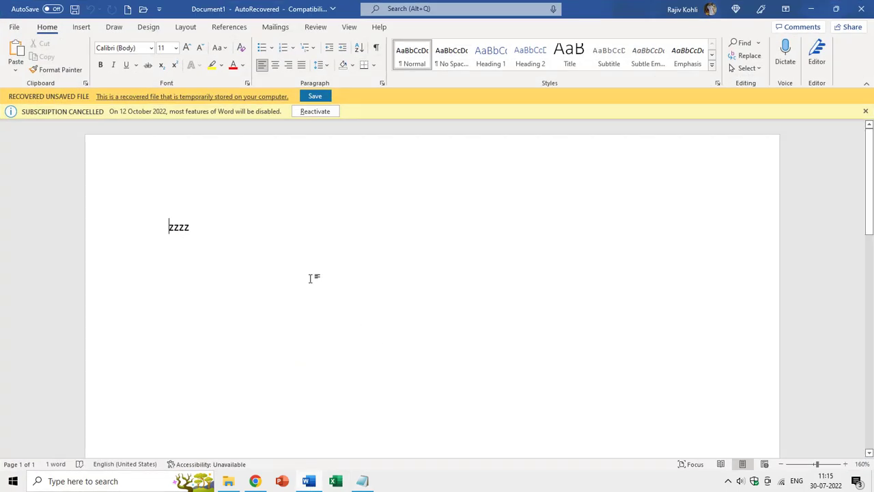
key(ctrl+w)
click(491, 305)
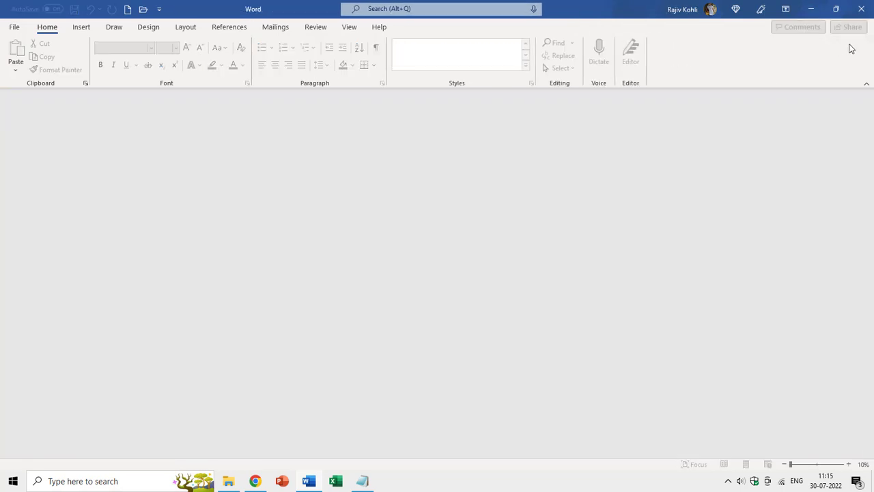
key(ctrl+n)
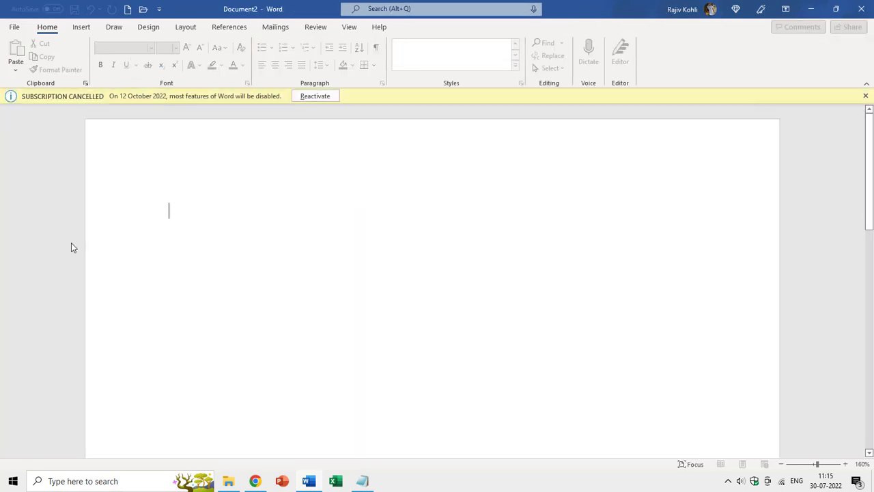
click(865, 96)
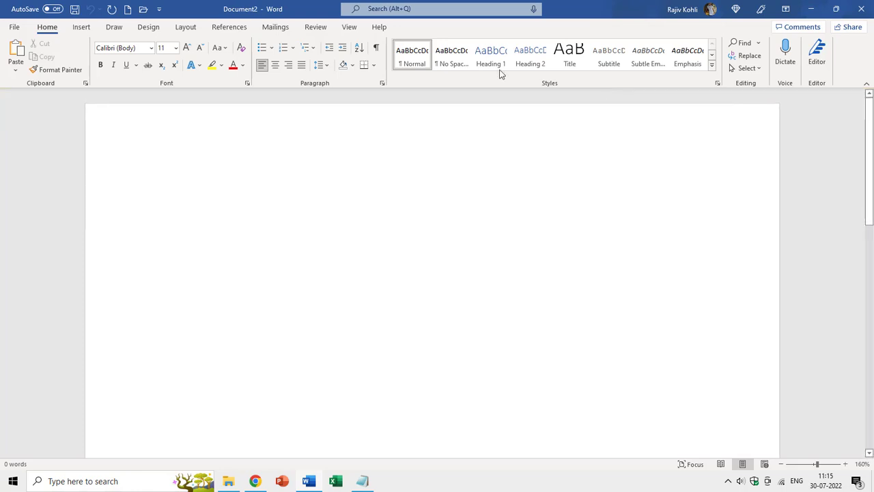
Start a document comparison with Numbers to Words (Dollars) from the Number to Words in Microsoft Excel Tutorial folder as the original document
click(314, 33)
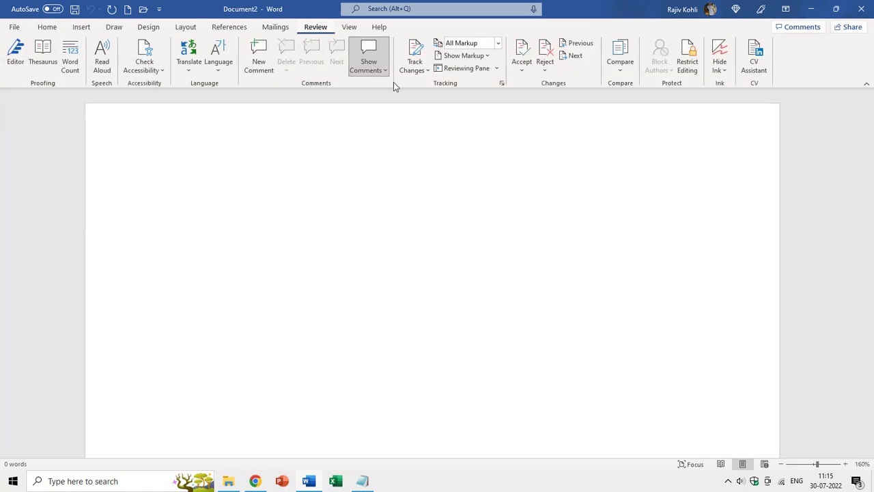
click(621, 69)
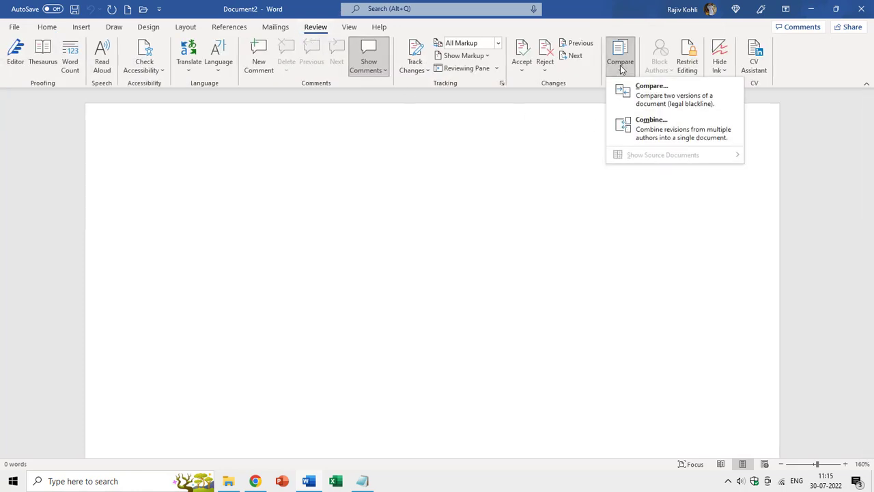
click(648, 92)
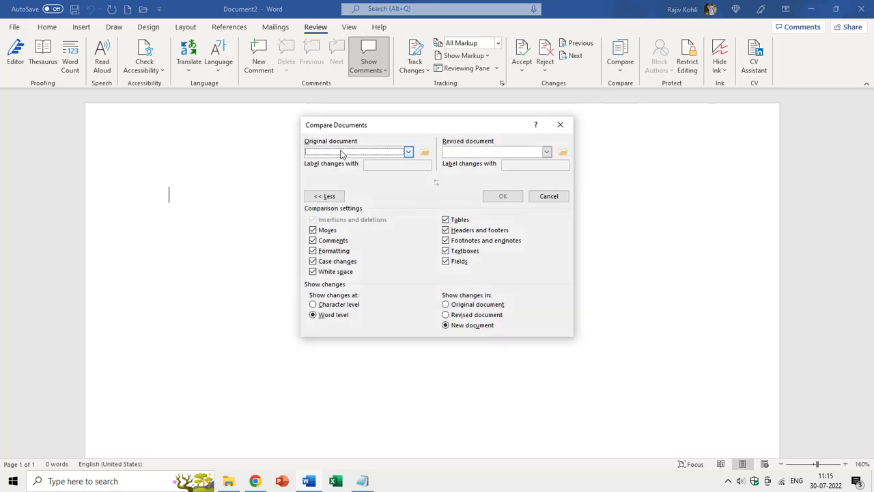
click(424, 152)
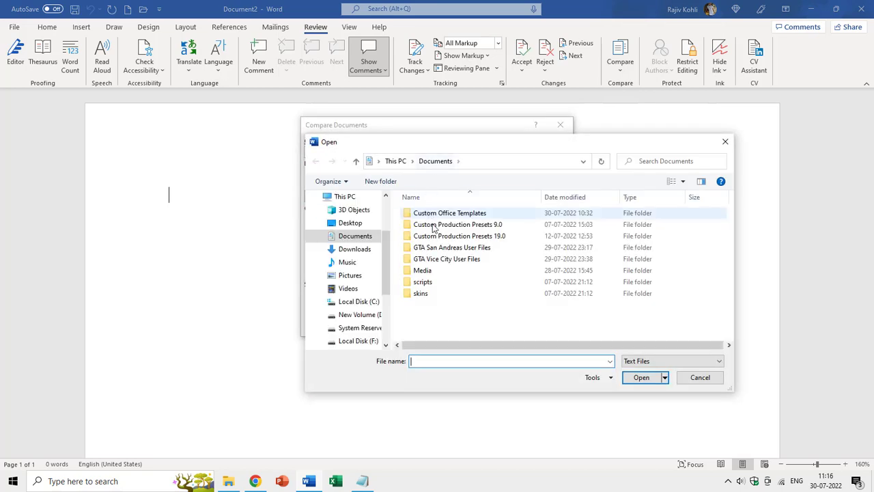
click(350, 222)
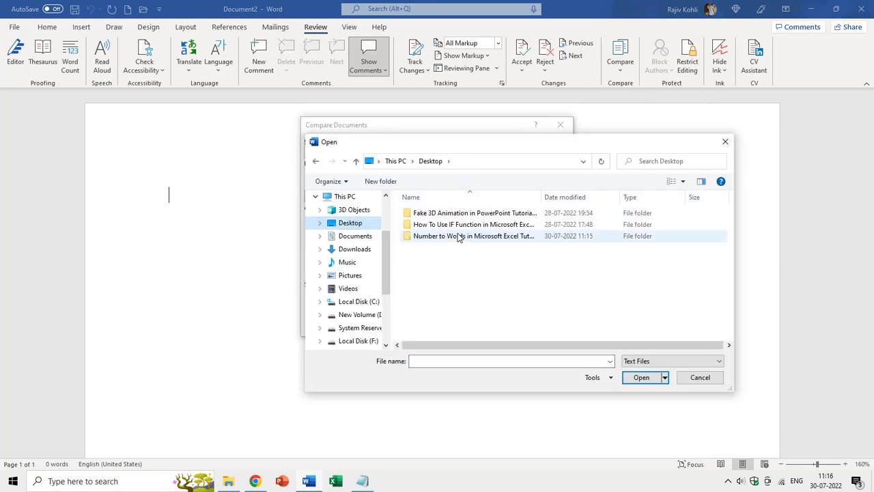
double_click(458, 239)
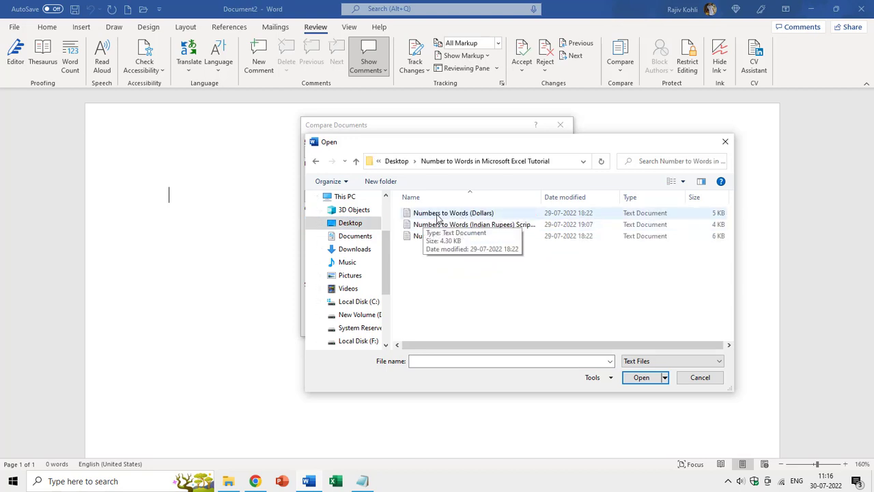
double_click(492, 217)
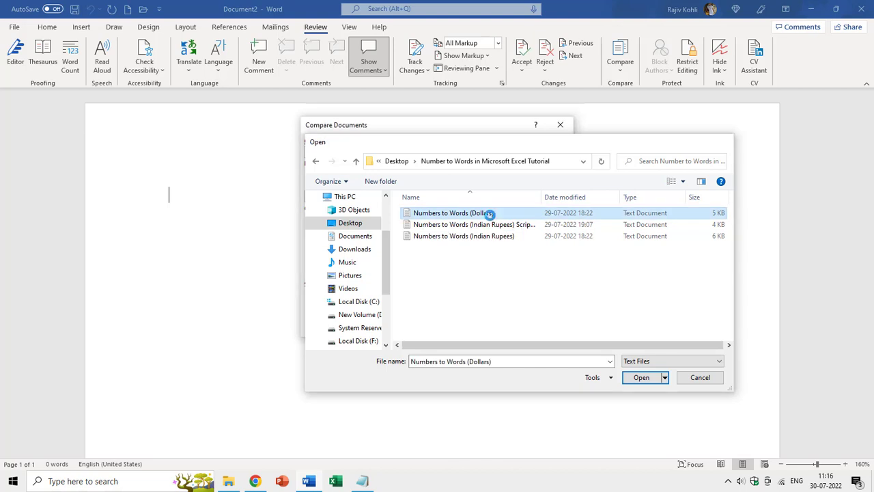
click(509, 319)
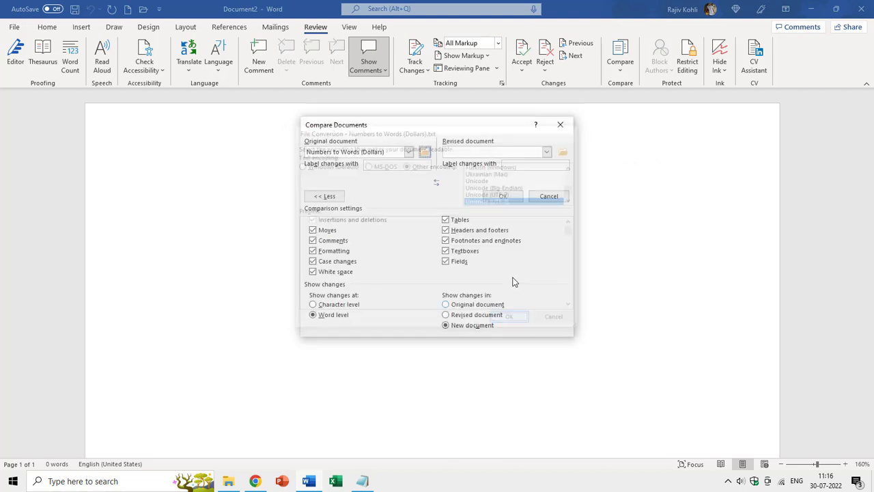
Choose Numbers to Words (Indian Rupees) Script Modified As Dollars as the revised document and run the comparison
click(562, 152)
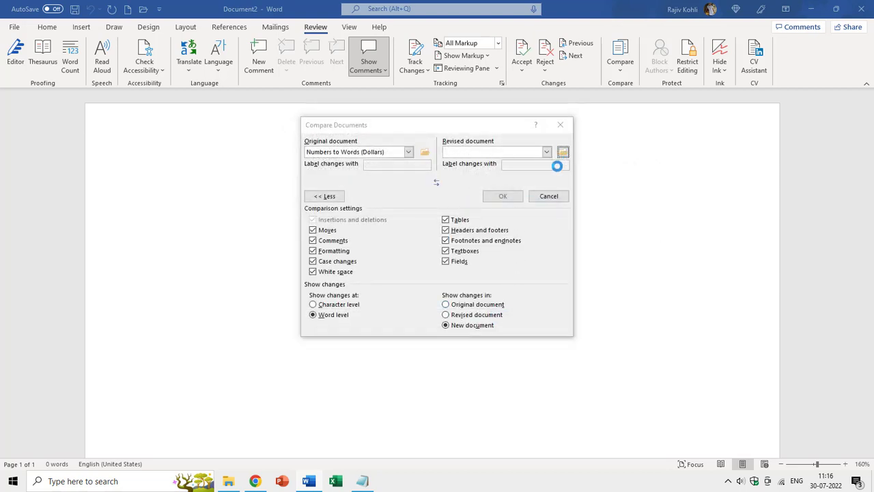
click(504, 228)
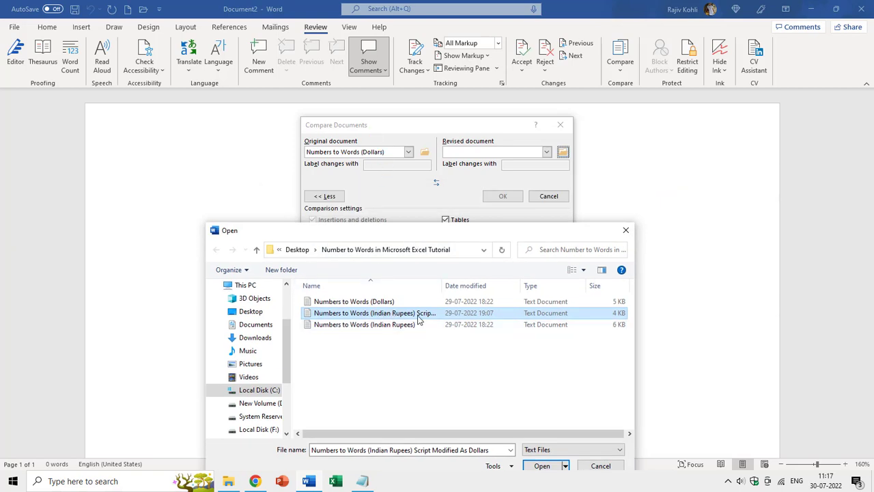
click(541, 465)
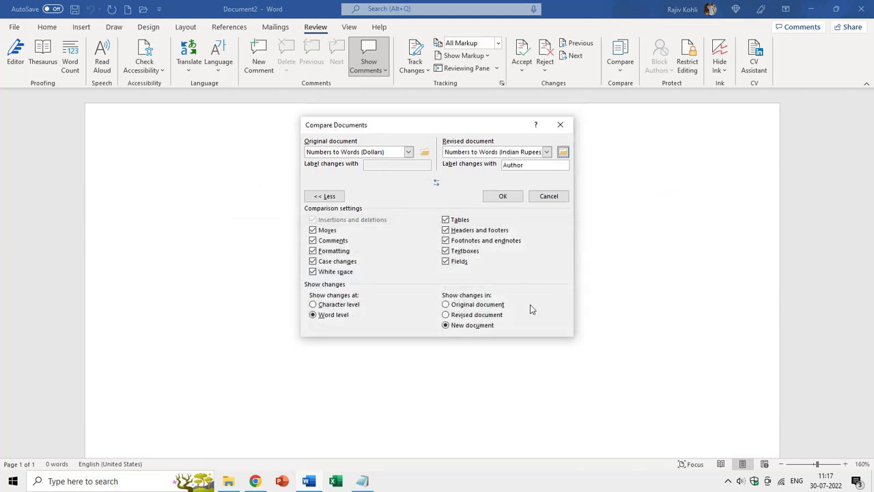
click(502, 196)
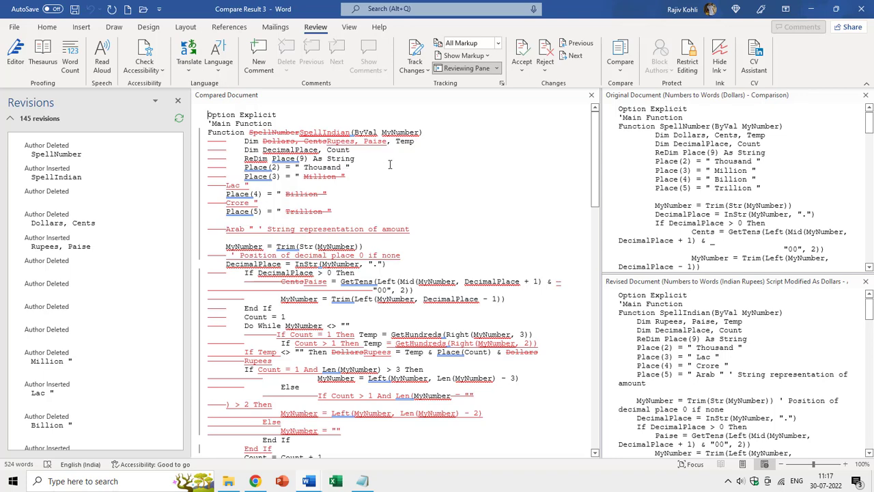
Examine the tracked differences between the two scripts in the compared document, from the main function through the GetHundreds and GetTens functions
mouse_move(251, 131)
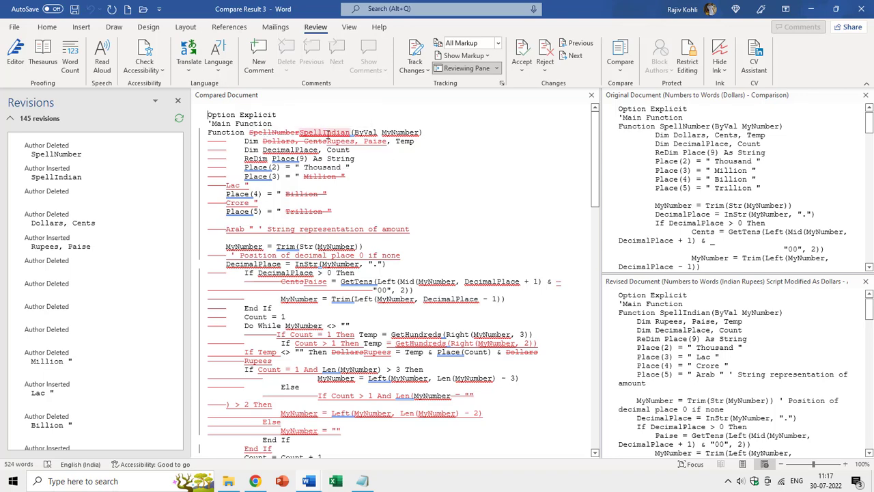
mouse_move(336, 134)
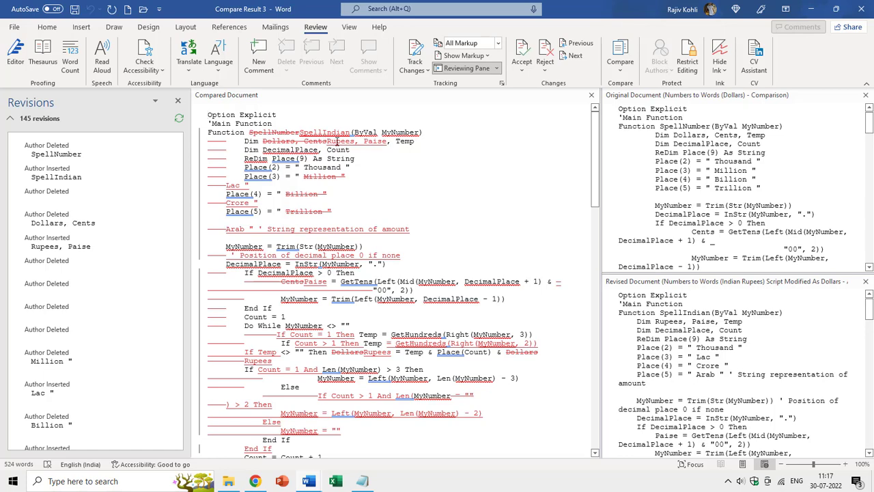
scroll(332, 140, down, 1)
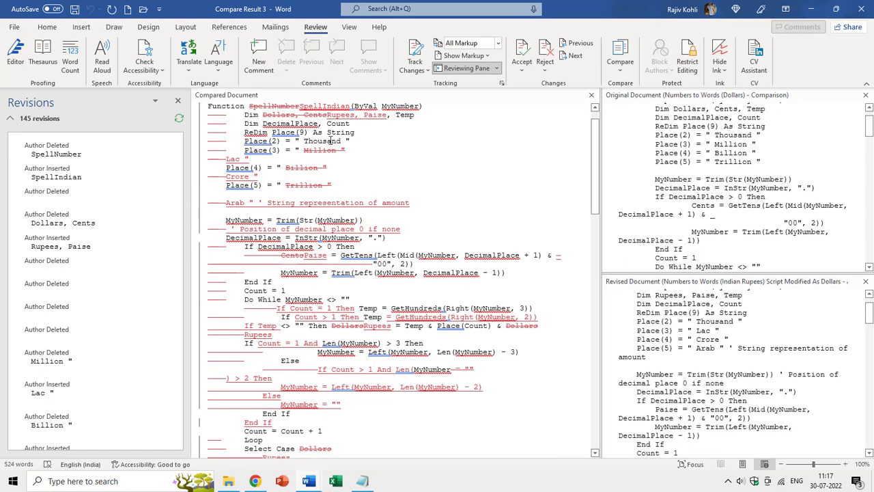
scroll(335, 140, down, 8)
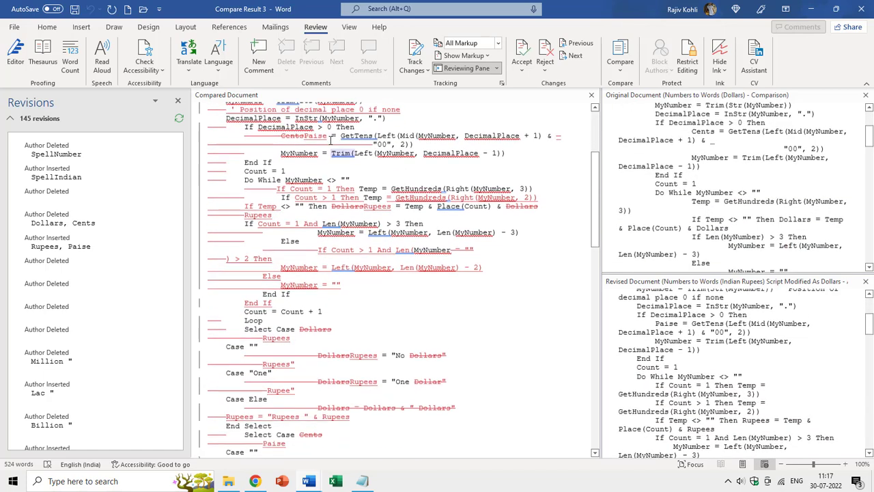
scroll(329, 140, down, 7)
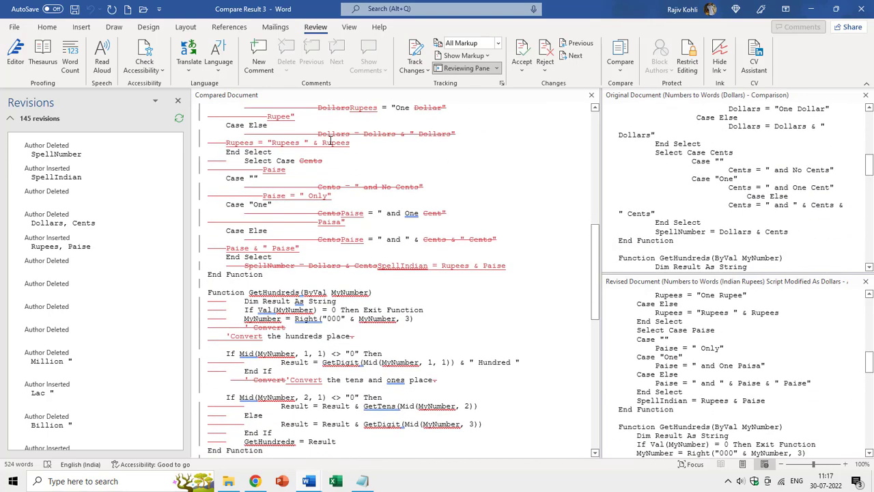
scroll(331, 140, down, 8)
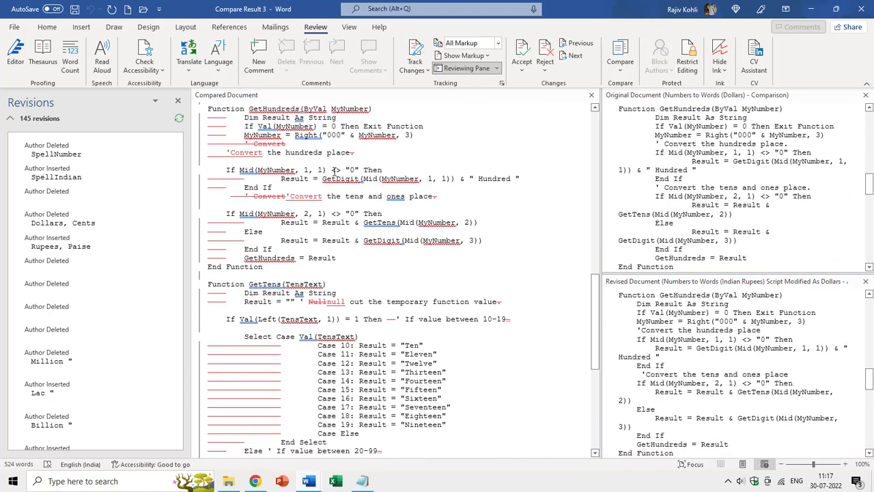
scroll(334, 171, down, 5)
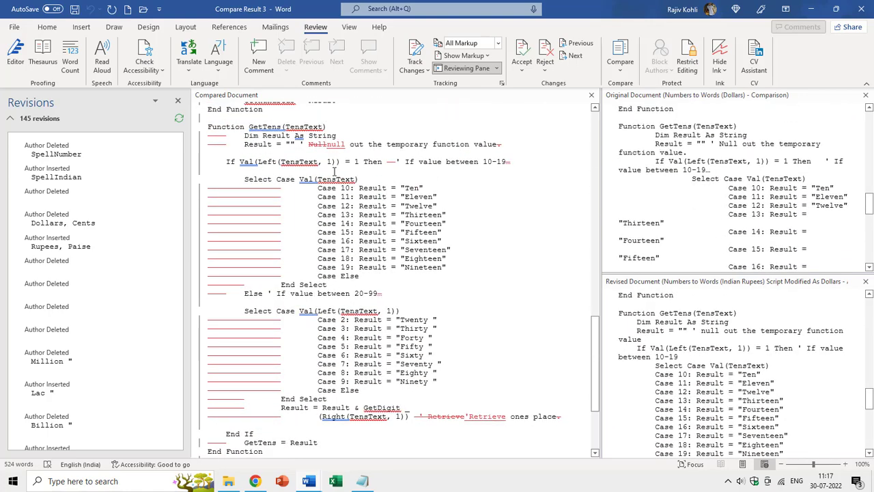